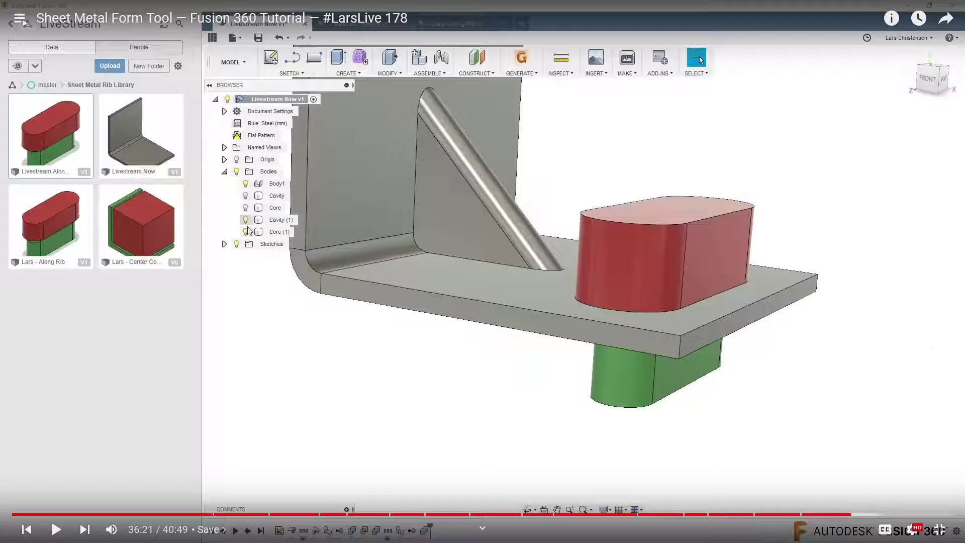
- Switch from the YouTube tutorial to the FrontRIB-Indent v12 design in Fusion 360
{"action": "key", "text": "alt+Tab"}
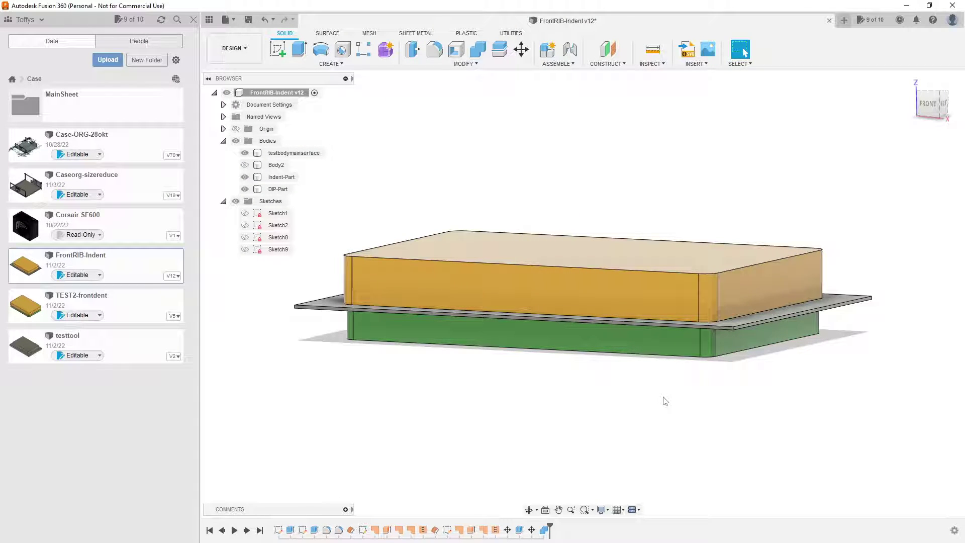
- Hide Indent-Part and DIP-Part to inspect the testbodymainsurface plate from above, then show DIP-Part again
{"action": "left_click", "coordinate": [259, 178]}
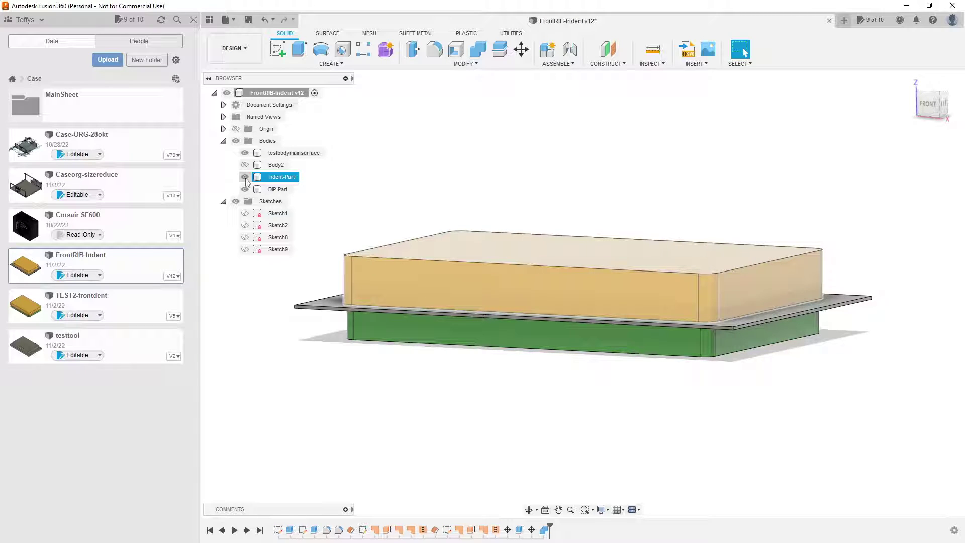
{"action": "left_click", "coordinate": [244, 178]}
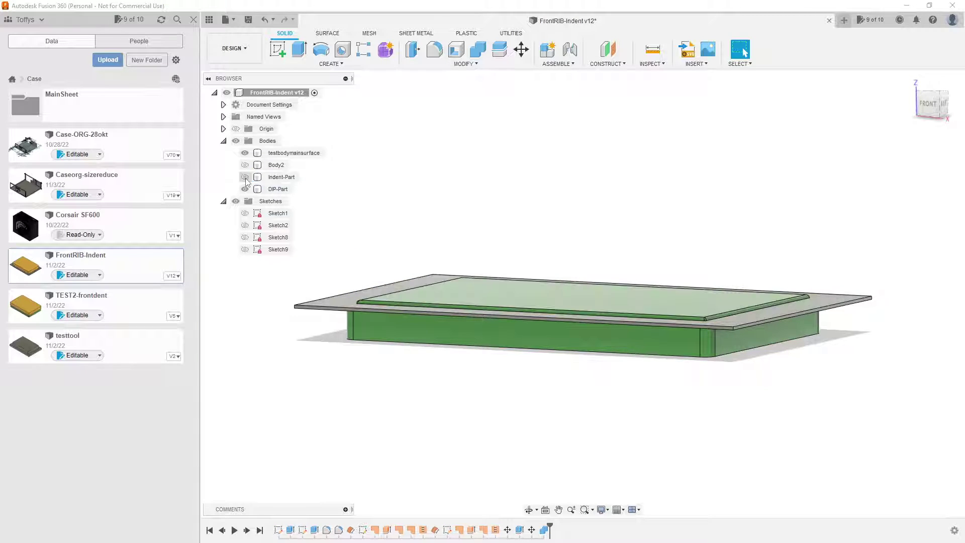
{"action": "left_click", "coordinate": [377, 292]}
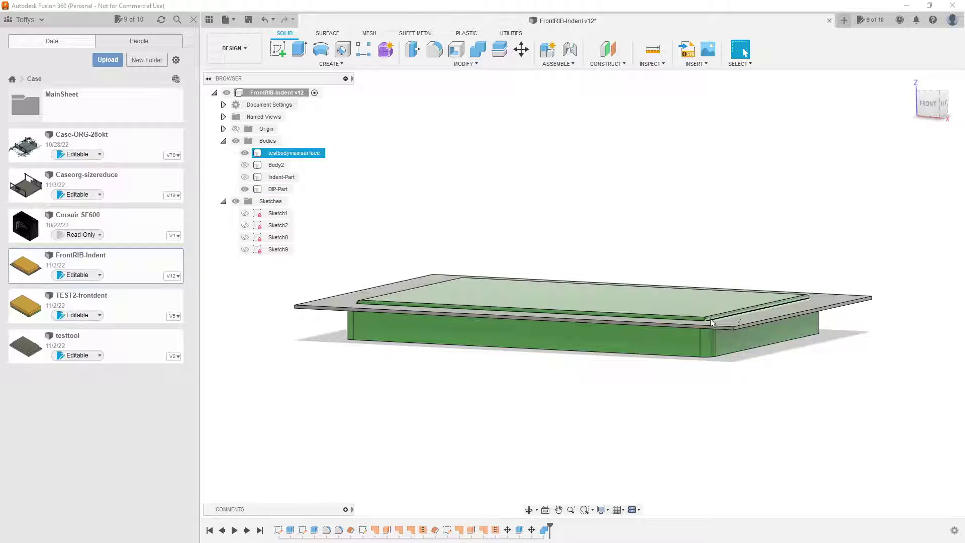
{"action": "left_click", "coordinate": [378, 291]}
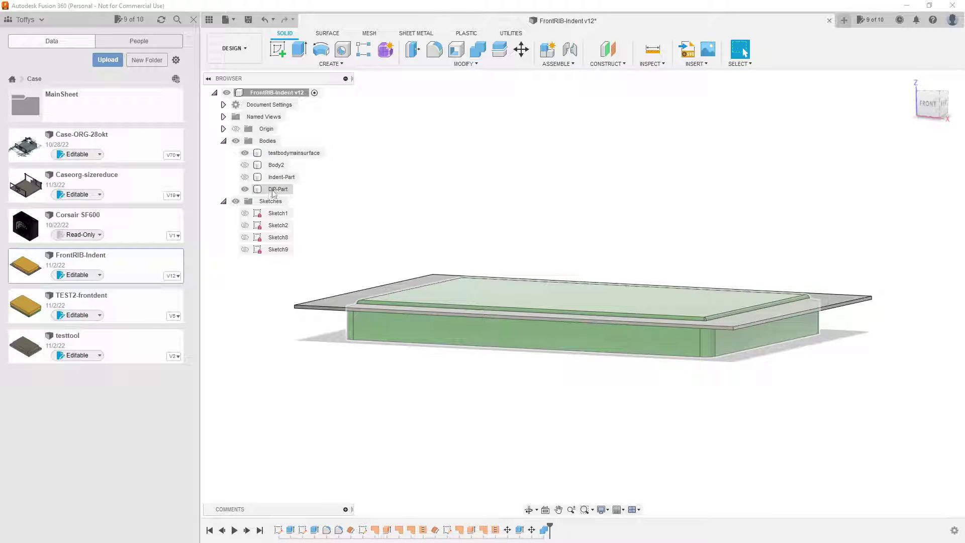
{"action": "left_click", "coordinate": [244, 189]}
{"action": "left_click", "coordinate": [245, 189]}
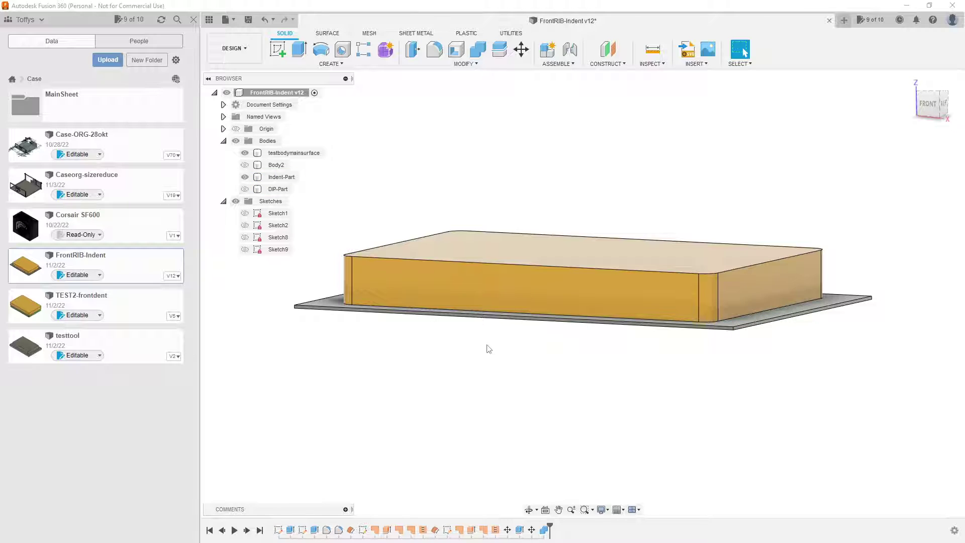
{"action": "mouse_move", "coordinate": [485, 354]}
{"action": "middle_mouse_down", "text": "shift"}
{"action": "mouse_move", "coordinate": [483, 329]}
{"action": "mouse_move", "coordinate": [493, 360]}
{"action": "middle_mouse_up", "text": "shift"}
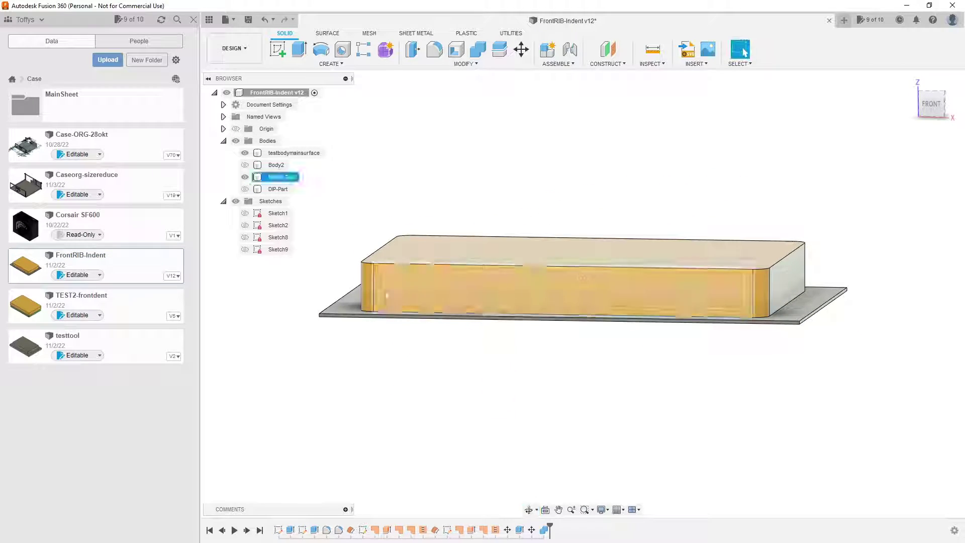
{"action": "left_click", "coordinate": [245, 189]}
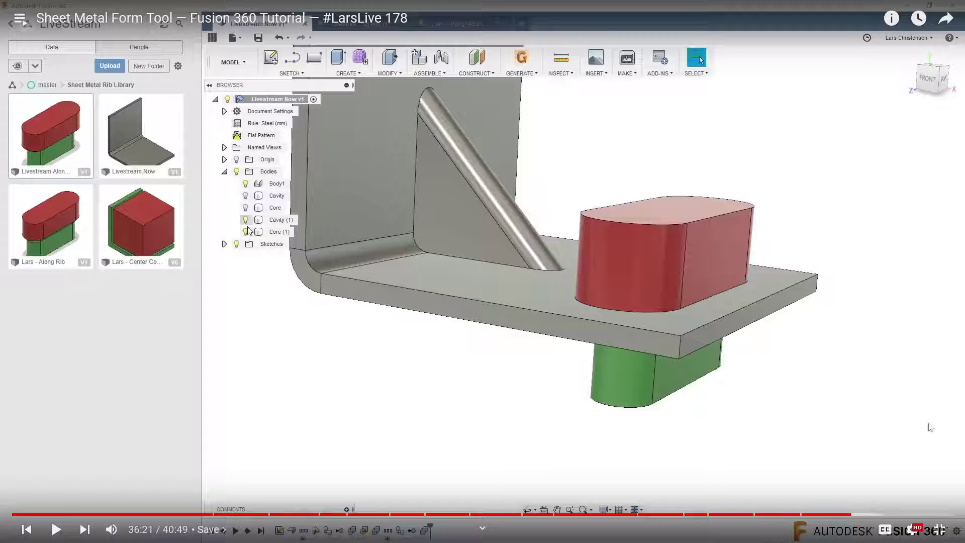
- Watch the tutorial's Boundary Fill step, pausing at the cavity and core tool and cell selection
{"action": "left_click", "coordinate": [448, 370]}
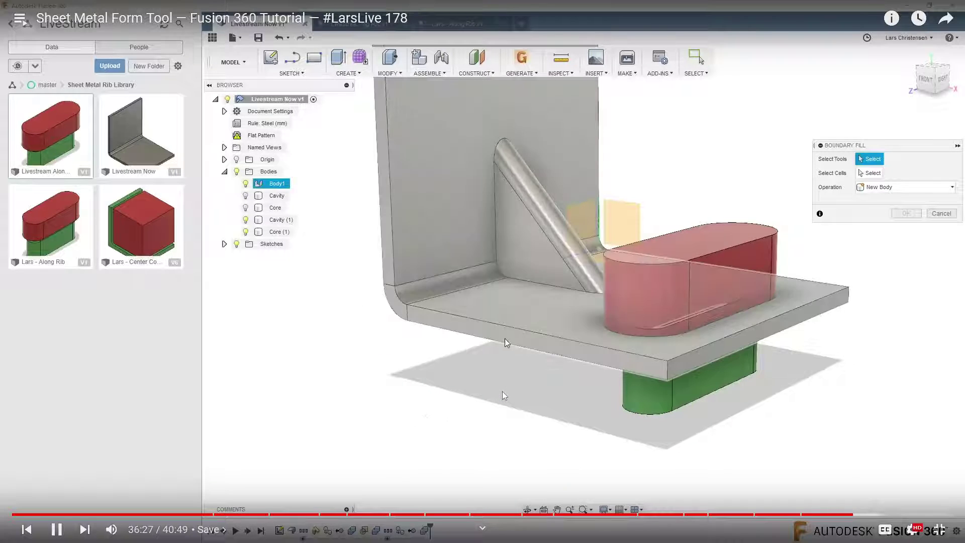
{"action": "left_click", "coordinate": [502, 391]}
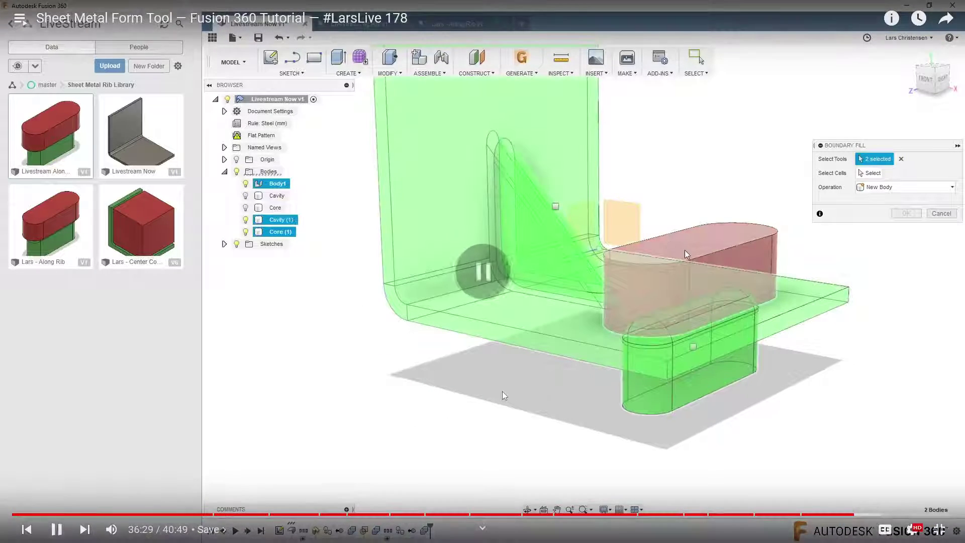
{"action": "left_click", "coordinate": [502, 391]}
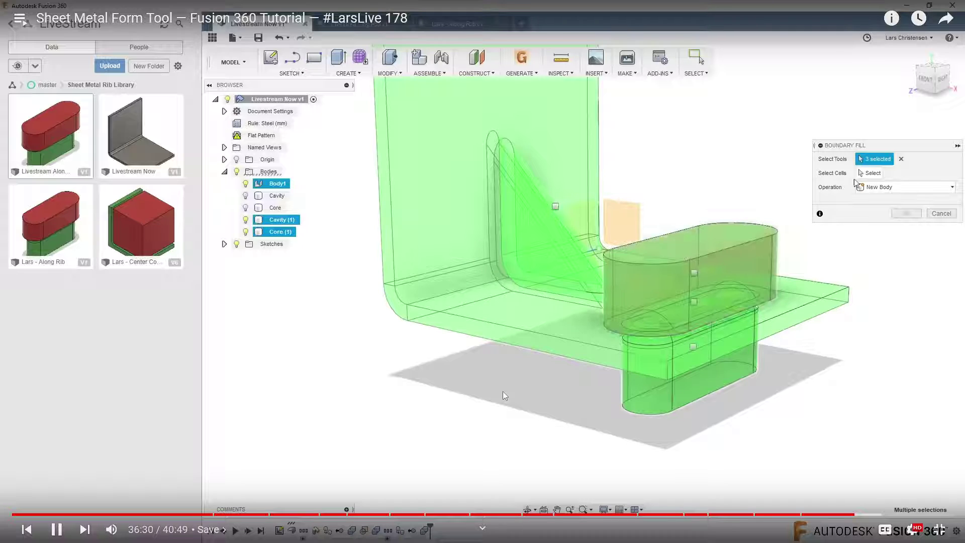
{"action": "left_click", "coordinate": [502, 391]}
{"action": "left_click", "coordinate": [836, 407]}
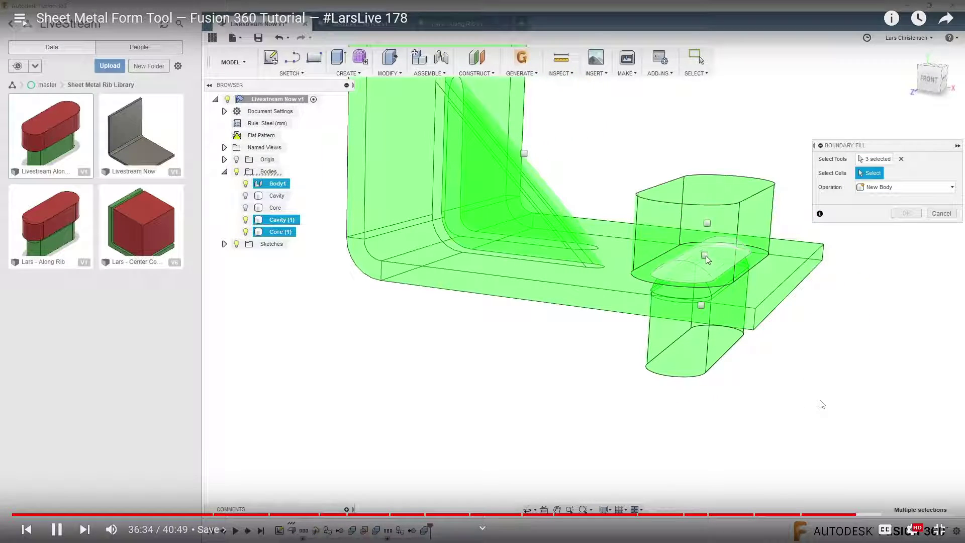
{"action": "left_click", "coordinate": [734, 262]}
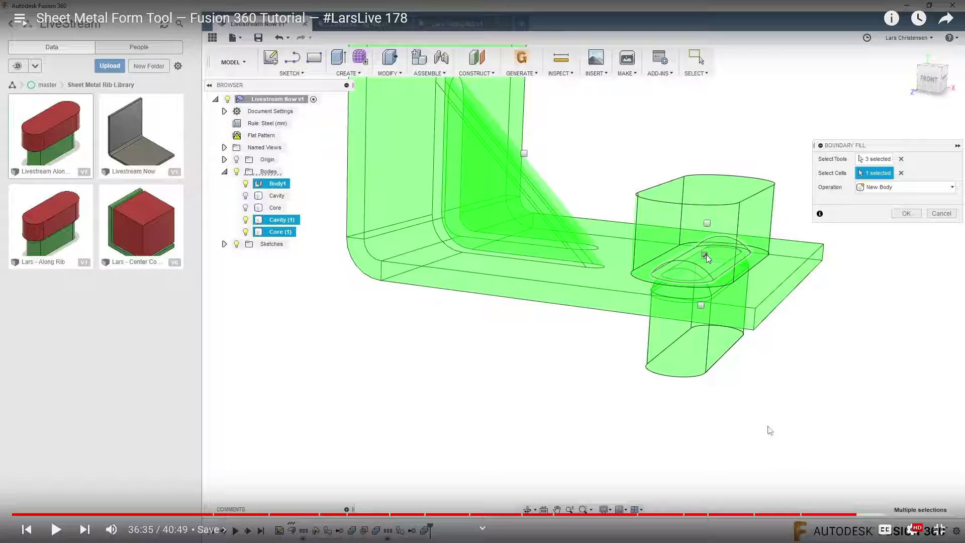
{"action": "left_click", "coordinate": [780, 415]}
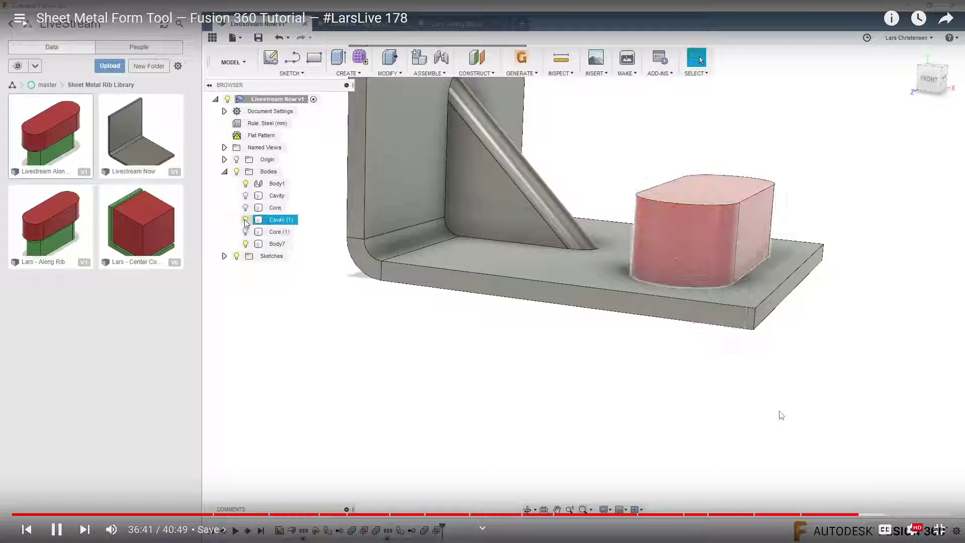
- Pause the tutorial at 36:42 on the finished dimple, exit full screen and minimize the browser
{"action": "left_click", "coordinate": [781, 415]}
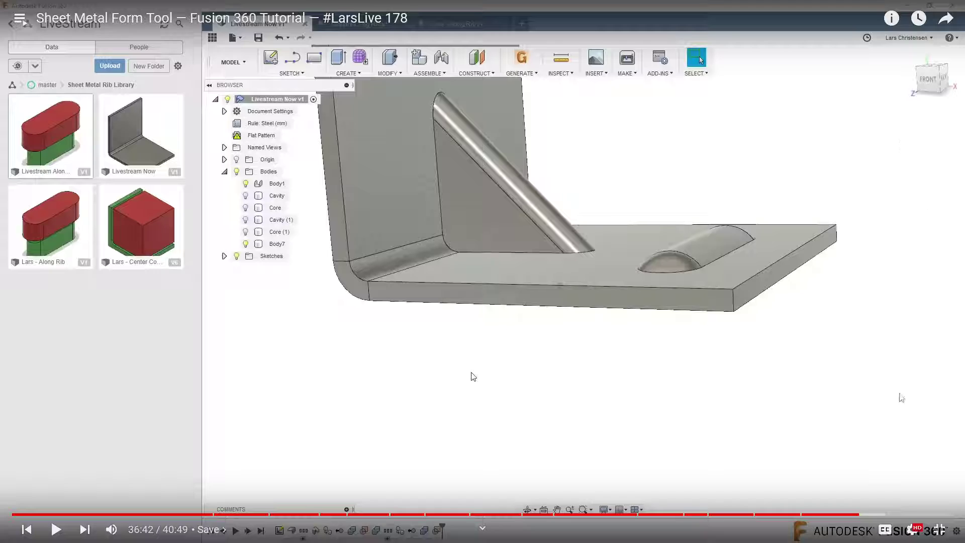
{"action": "left_click", "coordinate": [936, 531]}
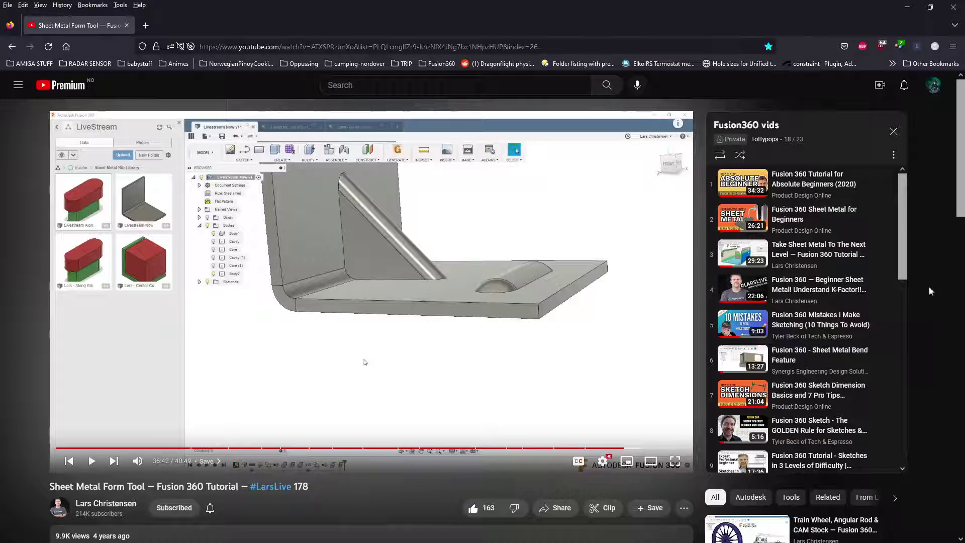
{"action": "left_click", "coordinate": [907, 7]}
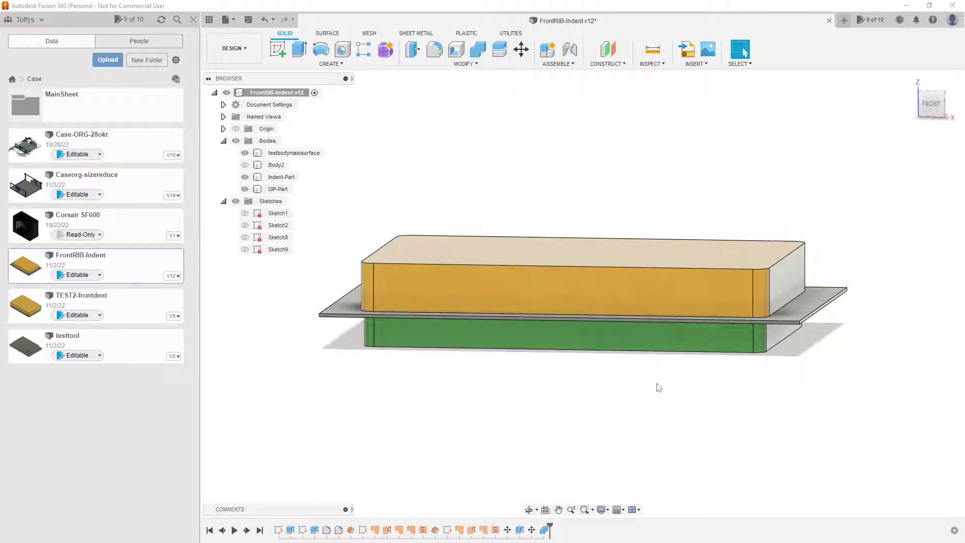
- Orbit to a top view and launch Boundary Fill from the Surface tab's Create menu
{"action": "middle_click_drag", "start_coordinate": [751, 393], "coordinate": [715, 400], "text": "shift"}
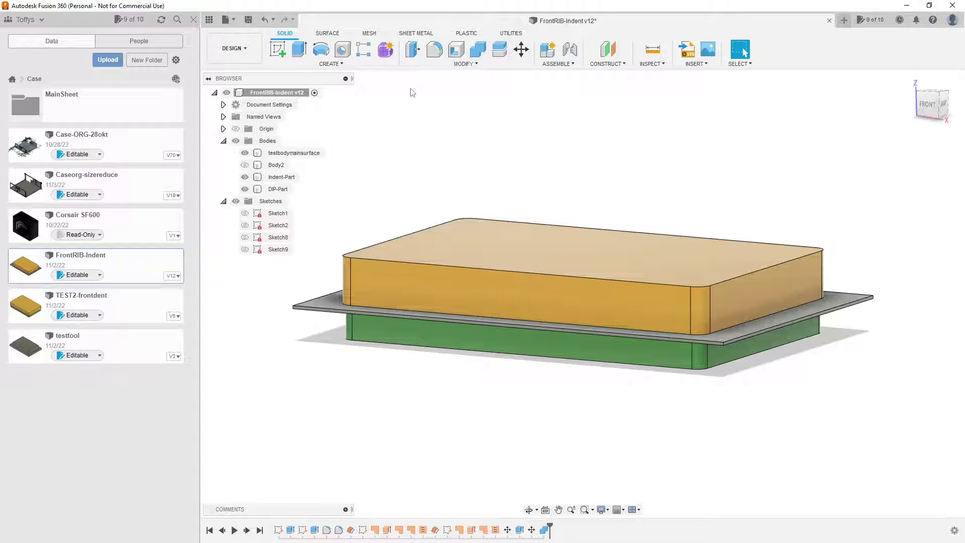
{"action": "left_click", "coordinate": [320, 34]}
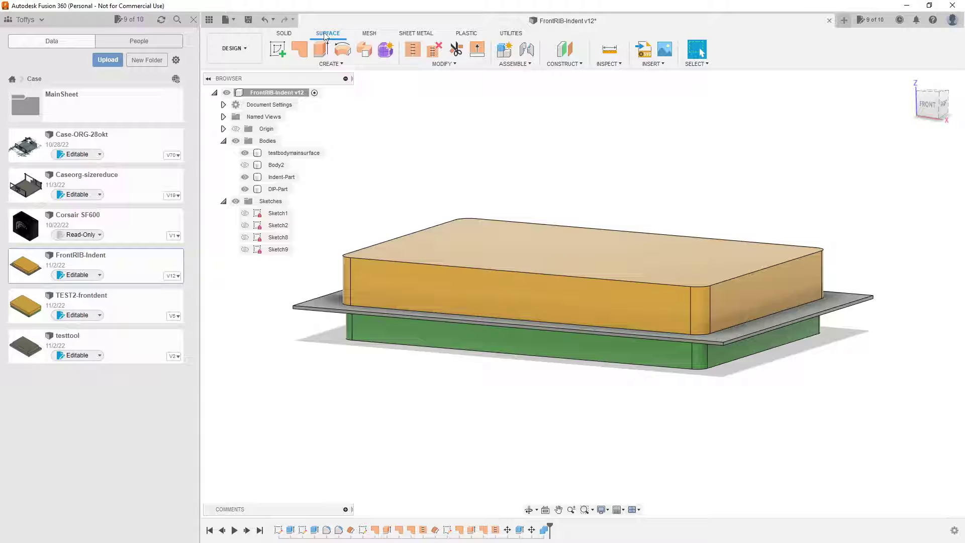
{"action": "left_click", "coordinate": [333, 63]}
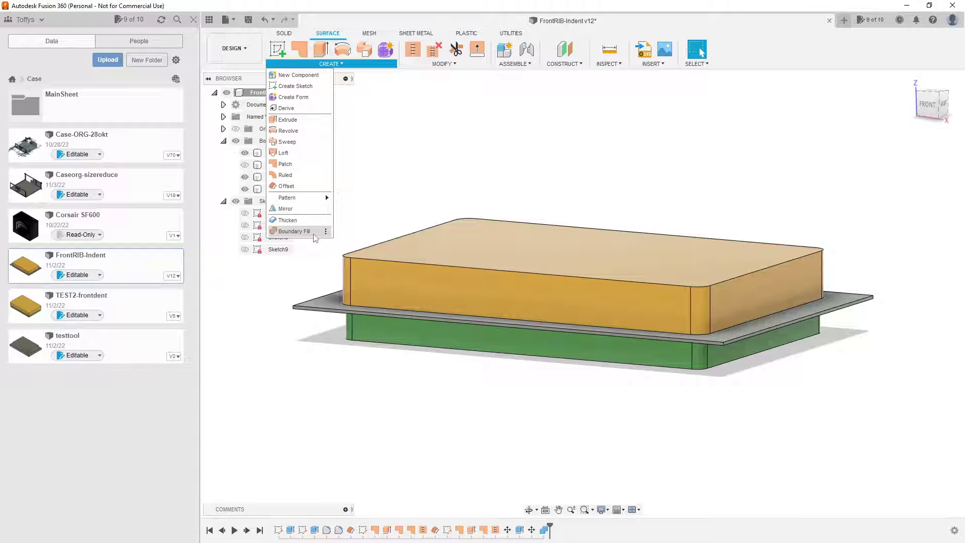
{"action": "left_click", "coordinate": [294, 231]}
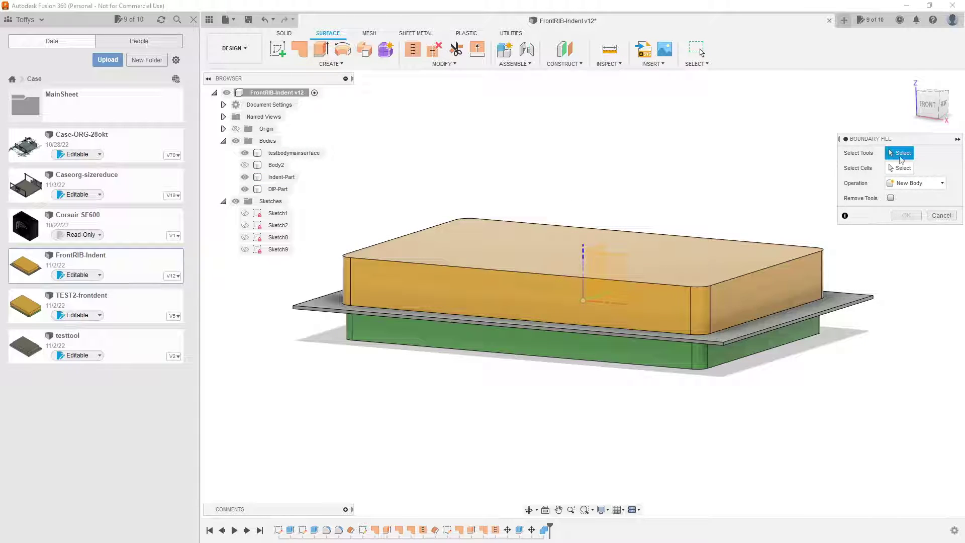
- Pick Indent-Part, testbodymainsurface and DIP-Part as tools and mark the enclosed cell to fill
{"action": "left_click", "coordinate": [379, 276]}
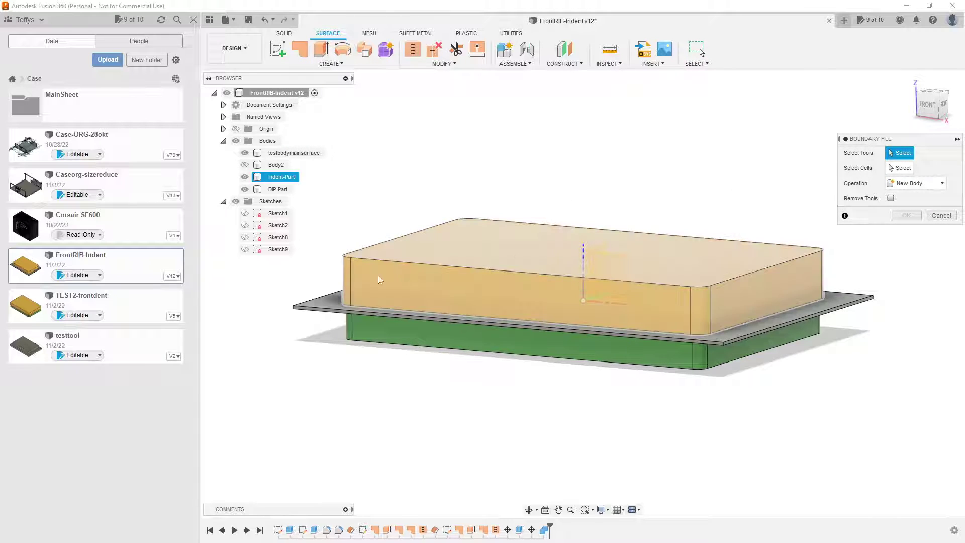
{"action": "left_click", "coordinate": [370, 289]}
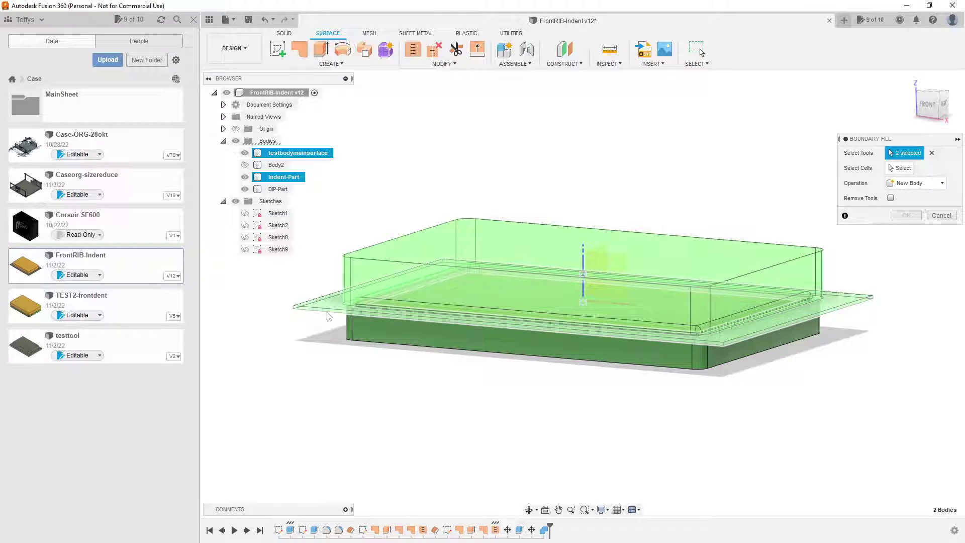
{"action": "left_click", "coordinate": [367, 339]}
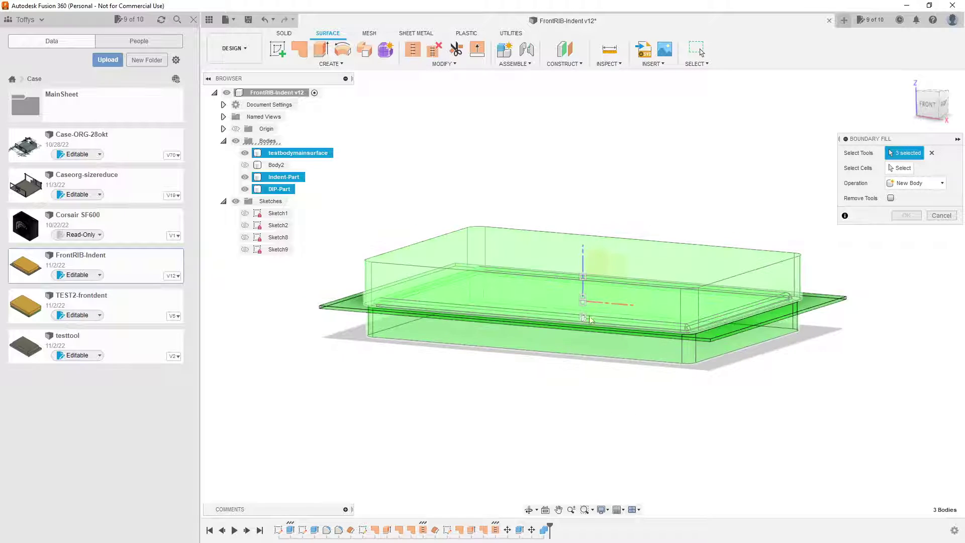
{"action": "scroll", "coordinate": [573, 282], "scroll_direction": "up", "scroll_amount": 5}
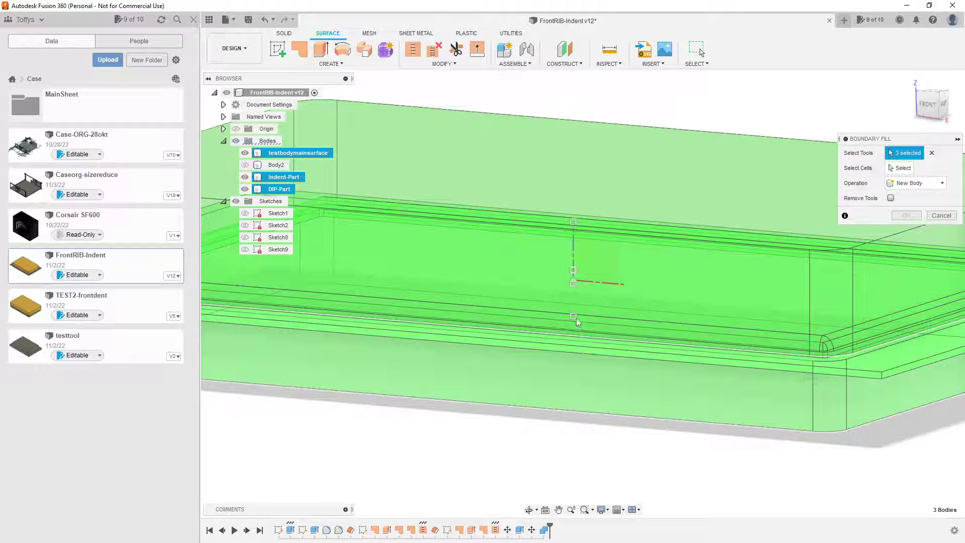
{"action": "left_click", "coordinate": [900, 168]}
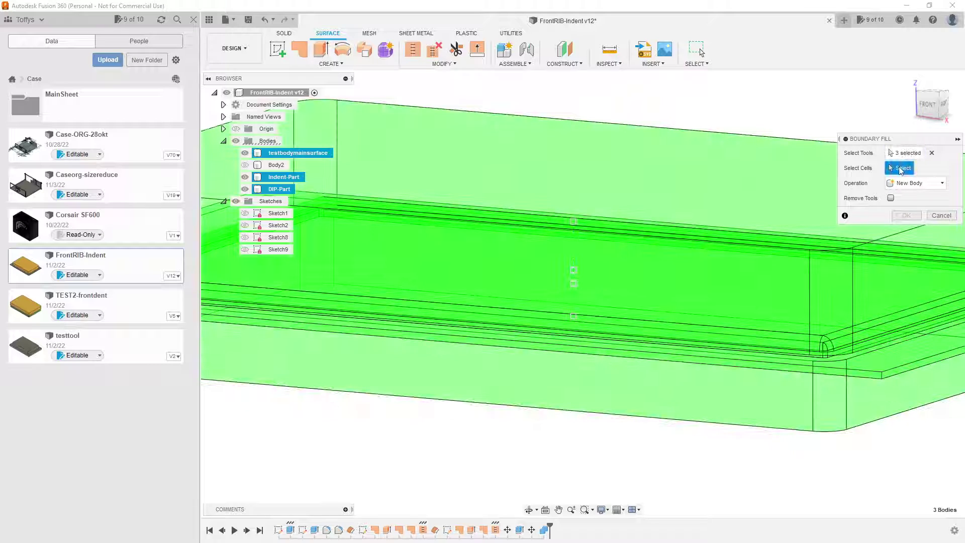
{"action": "left_click", "coordinate": [575, 319]}
- Unmark the first cell, orbit to an angled view, and test the middle and top cells
{"action": "left_click", "coordinate": [574, 319]}
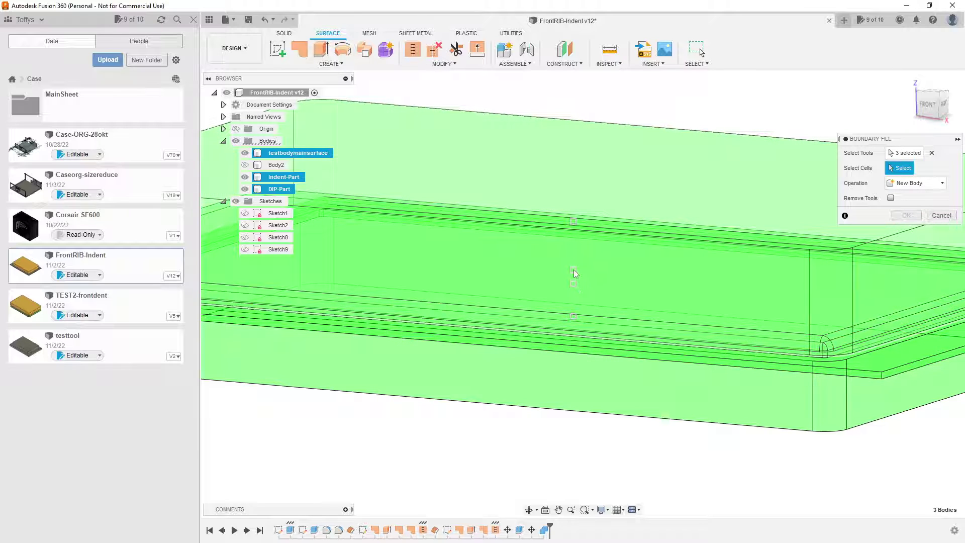
{"action": "middle_click_drag", "start_coordinate": [575, 285], "coordinate": [618, 362], "text": "shift"}
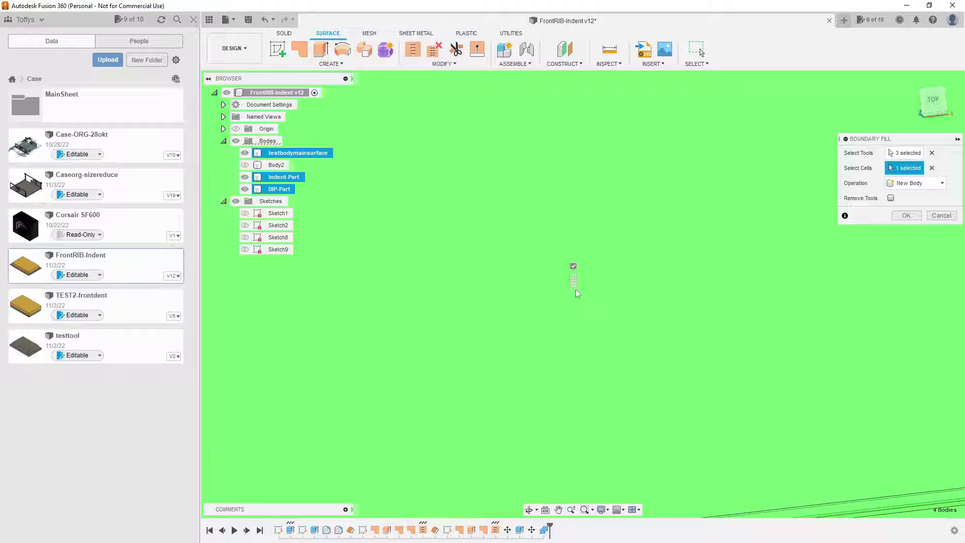
{"action": "scroll", "coordinate": [588, 311], "scroll_direction": "down", "scroll_amount": 5}
{"action": "scroll", "coordinate": [605, 343], "scroll_direction": "up", "scroll_amount": 3}
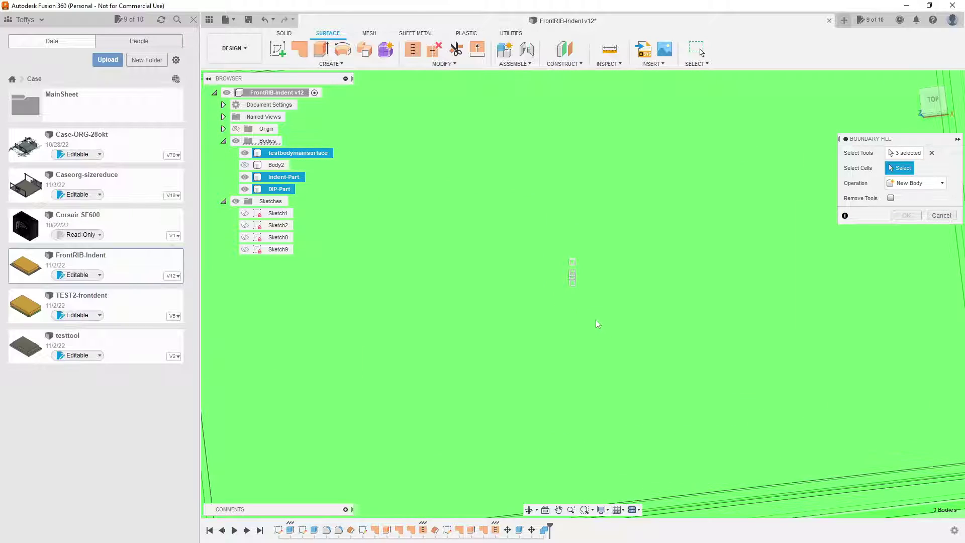
{"action": "scroll", "coordinate": [596, 327], "scroll_direction": "down", "scroll_amount": 5}
{"action": "middle_click_drag", "start_coordinate": [623, 317], "coordinate": [548, 268], "text": "shift"}
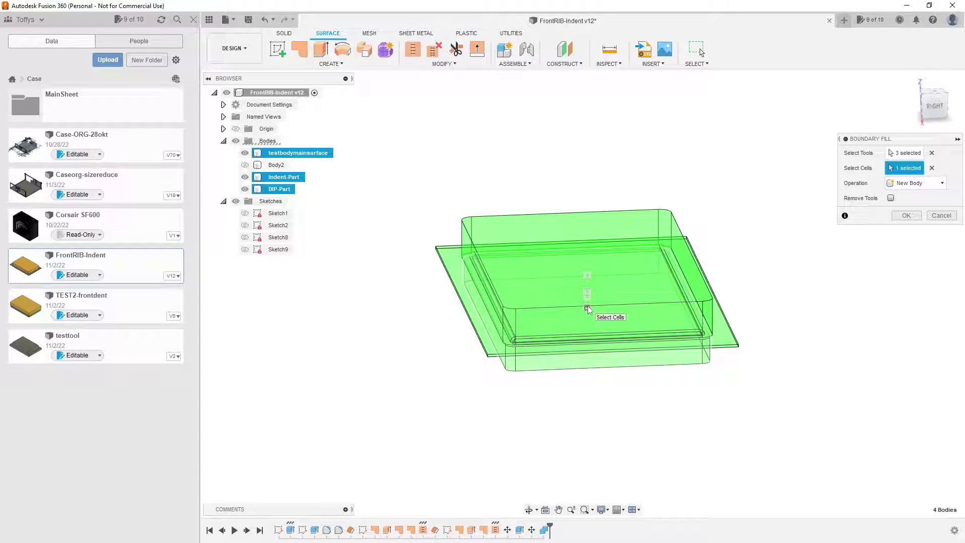
{"action": "left_click", "coordinate": [587, 307]}
{"action": "left_click", "coordinate": [587, 292]}
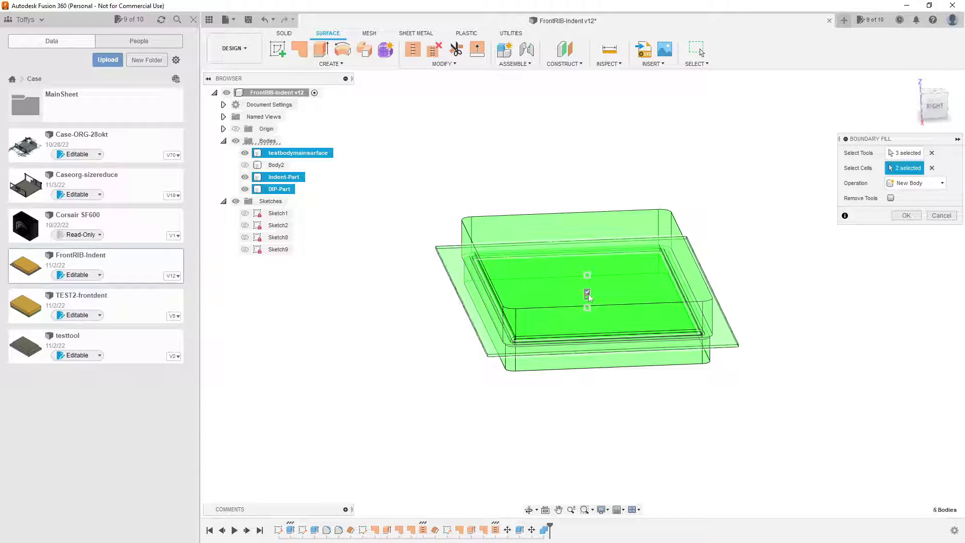
{"action": "left_click", "coordinate": [588, 295]}
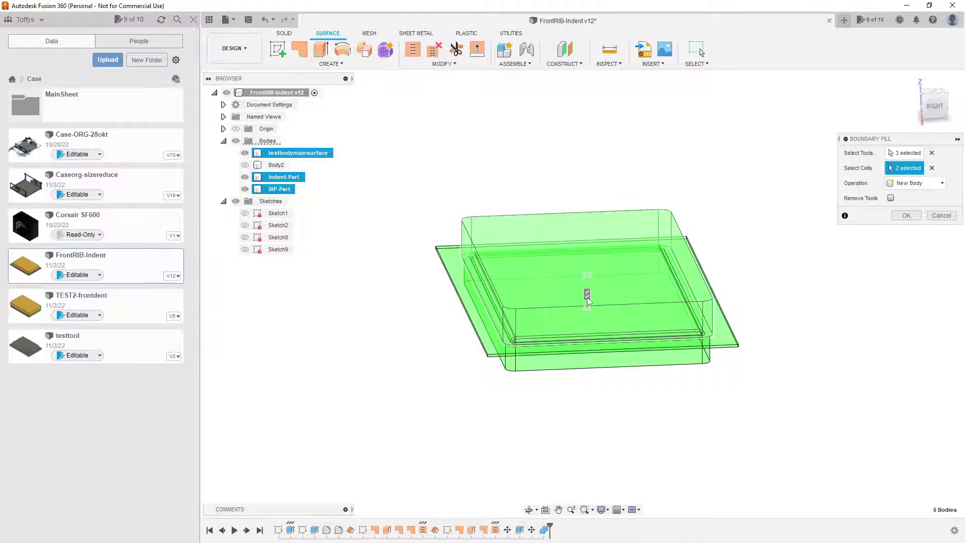
{"action": "left_click", "coordinate": [587, 276]}
- Try a two-cell fill and a top-cell-only fill, then clear all chosen cells
{"action": "scroll", "coordinate": [586, 301], "scroll_direction": "up", "scroll_amount": 5}
{"action": "left_click", "coordinate": [586, 280]}
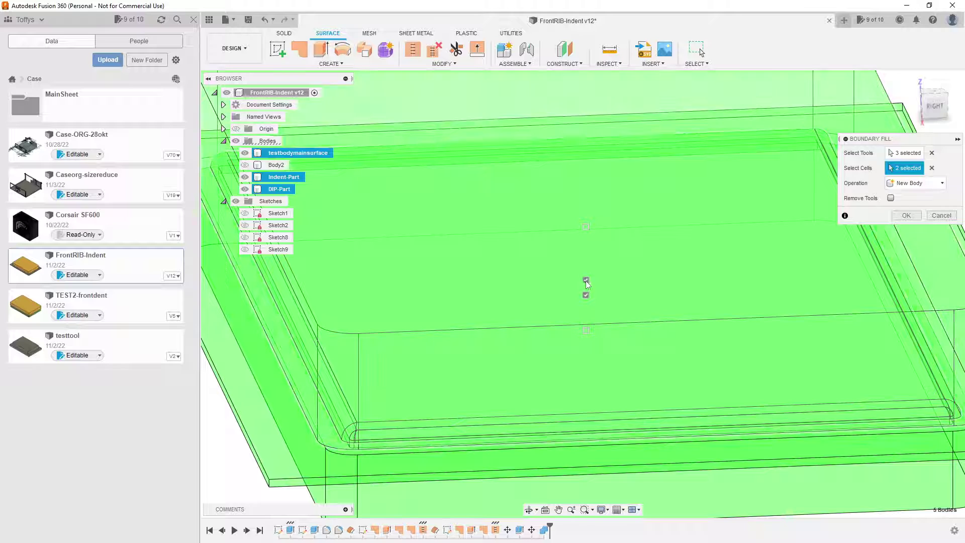
{"action": "left_click", "coordinate": [587, 287]}
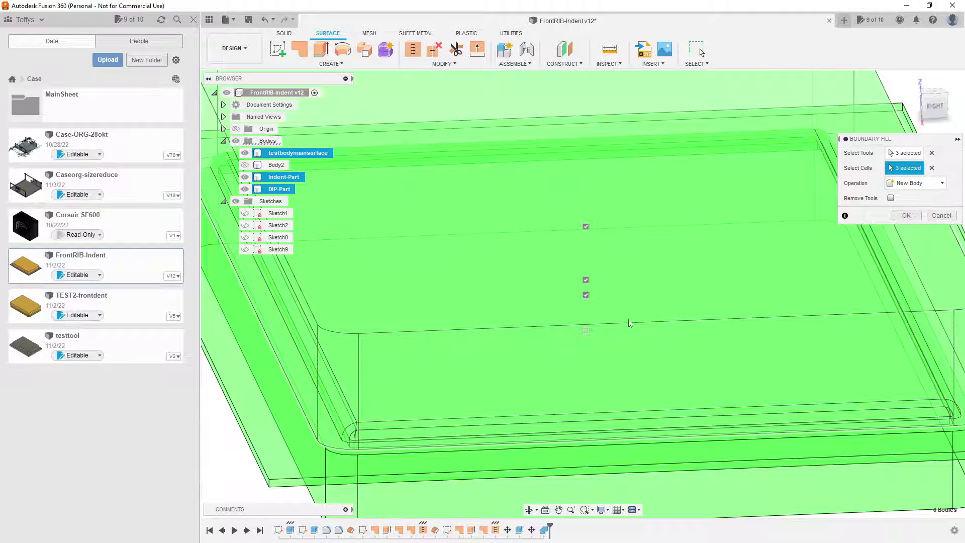
{"action": "left_click", "coordinate": [627, 291]}
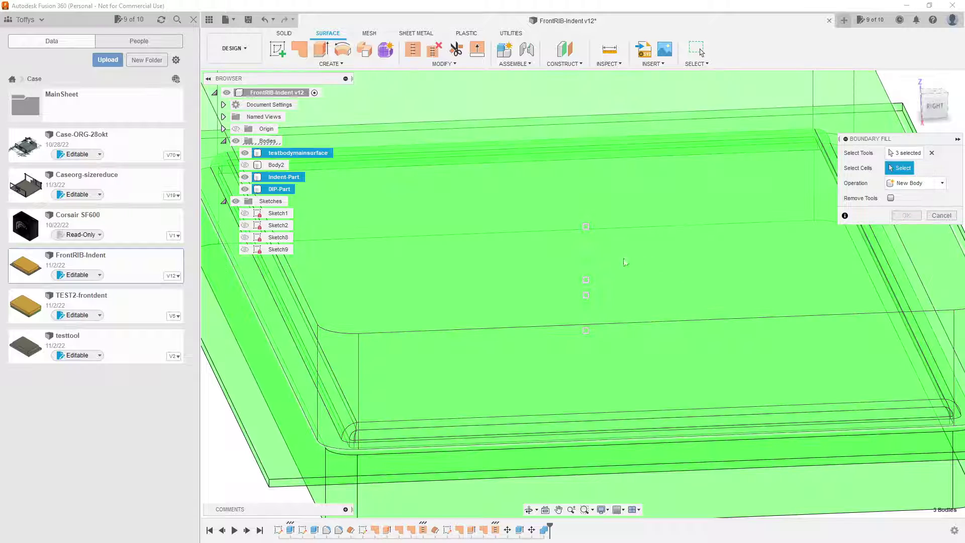
{"action": "left_click", "coordinate": [587, 281]}
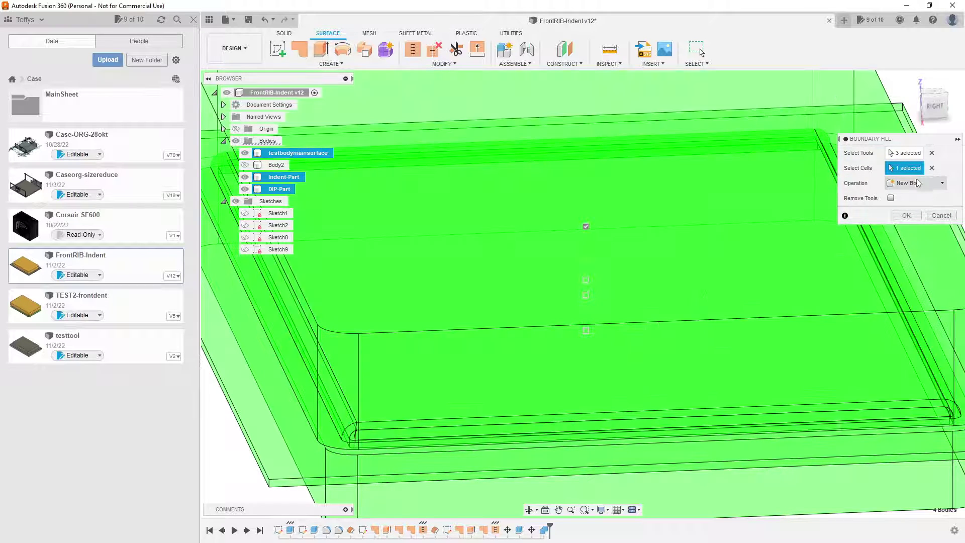
{"action": "left_click", "coordinate": [932, 168]}
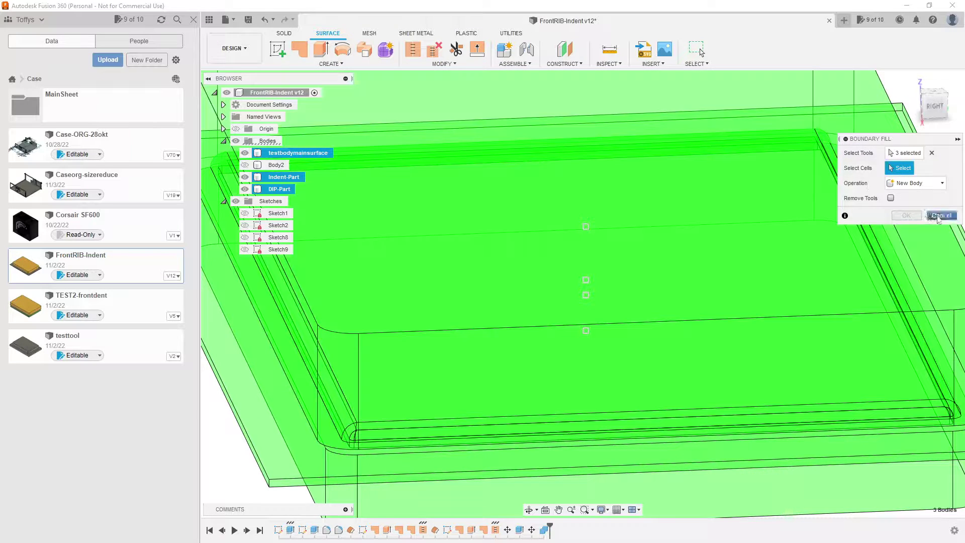
- Cancel the Boundary Fill without creating a body and browse the Inspect tools
{"action": "left_click", "coordinate": [941, 216]}
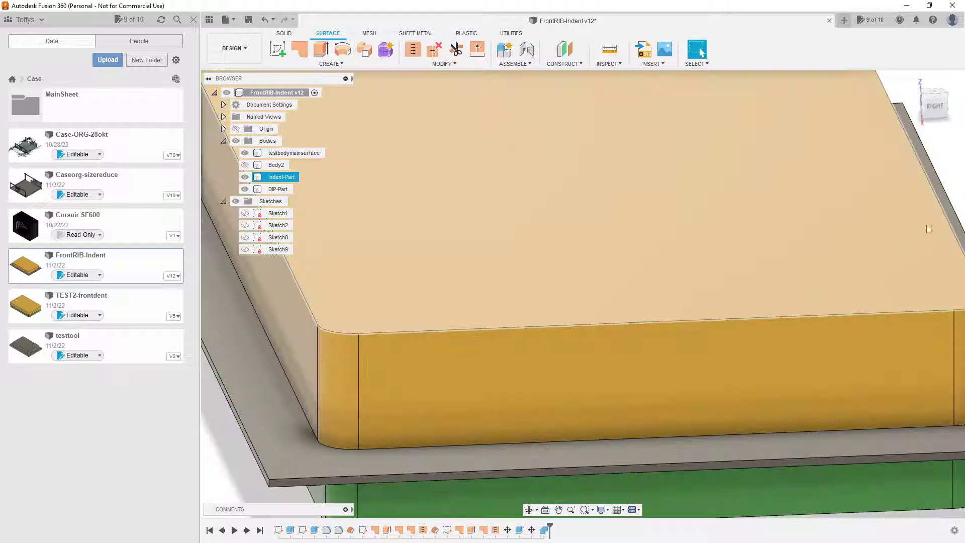
{"action": "left_click", "coordinate": [608, 63]}
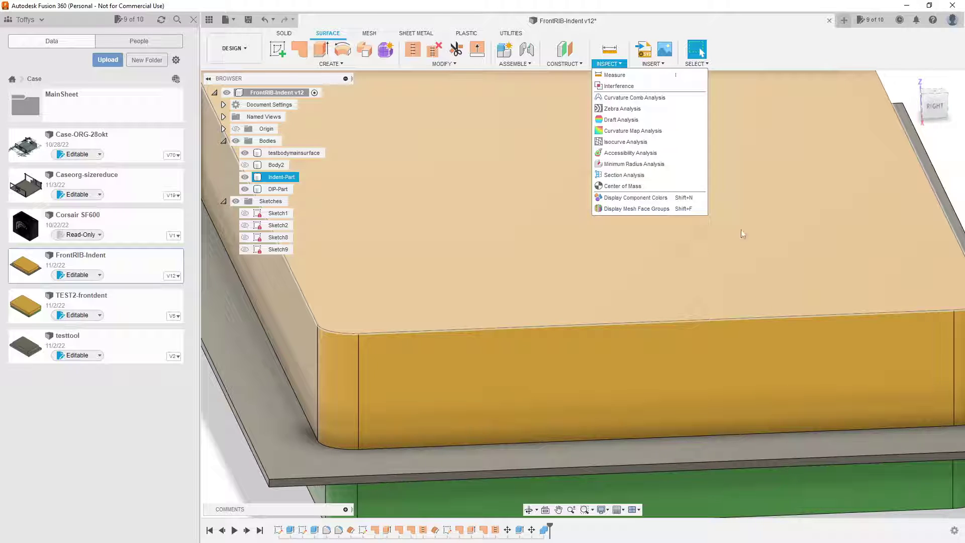
{"action": "scroll", "coordinate": [716, 312], "scroll_direction": "down", "scroll_amount": 10}
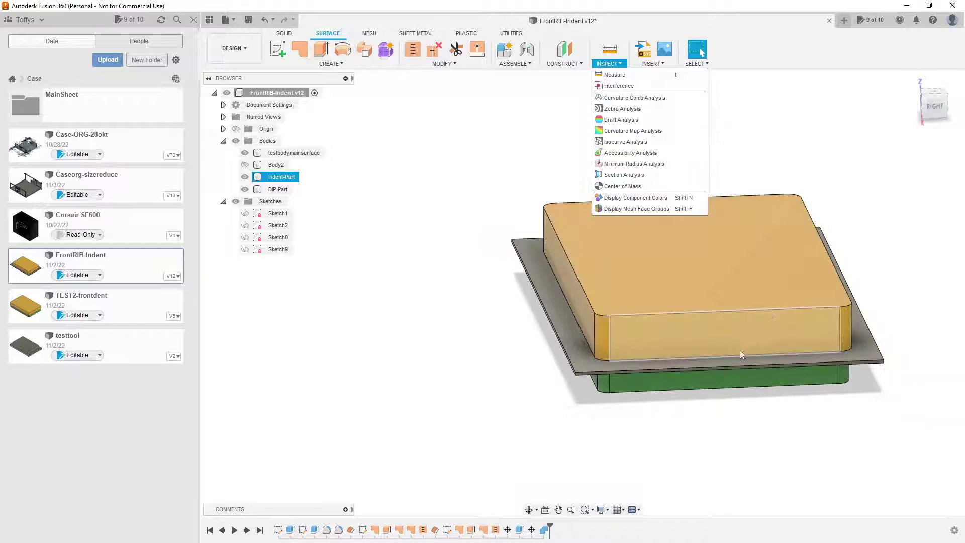
- Create a Section Analysis on the front face offset -100 mm, showing the hatched indent cross-section
{"action": "left_click", "coordinate": [623, 175]}
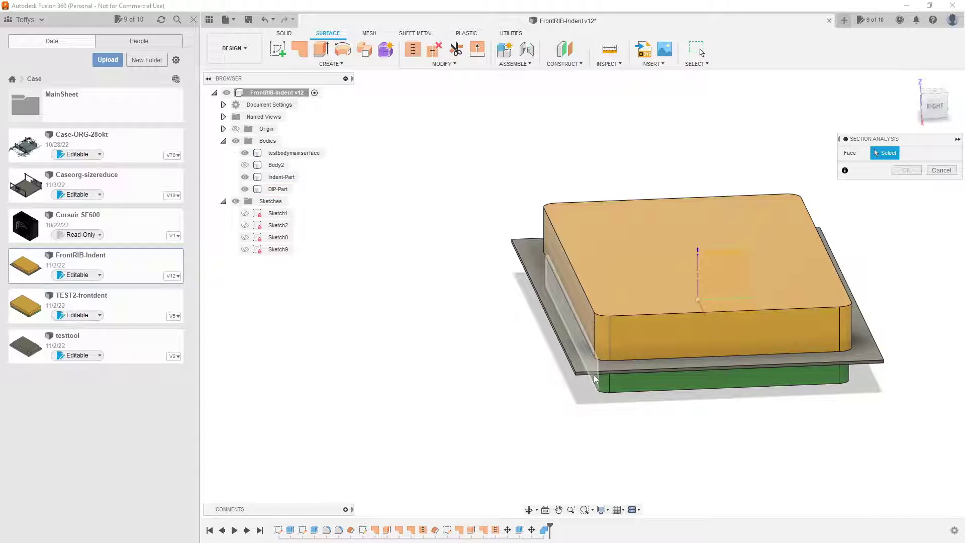
{"action": "left_click", "coordinate": [634, 342]}
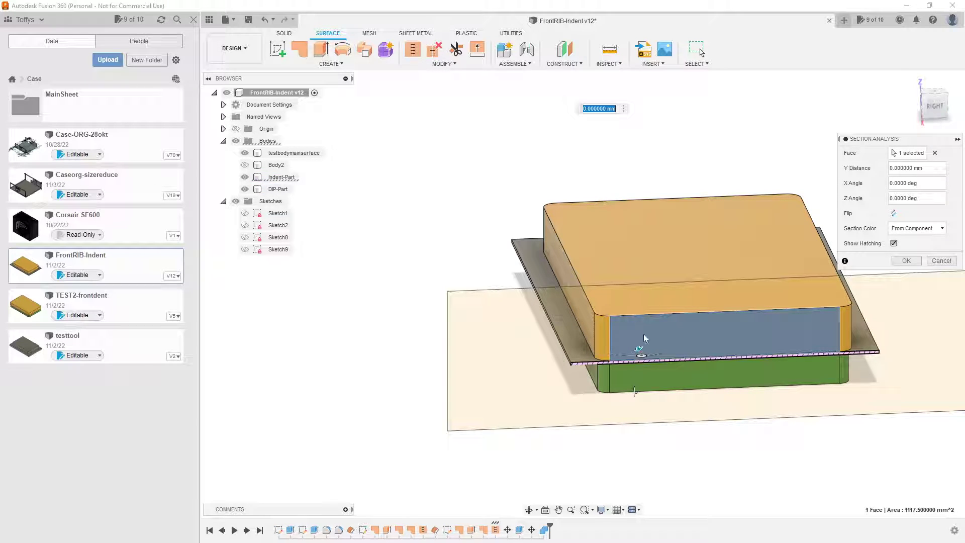
{"action": "left_click_drag", "start_coordinate": [641, 344], "coordinate": [620, 251]}
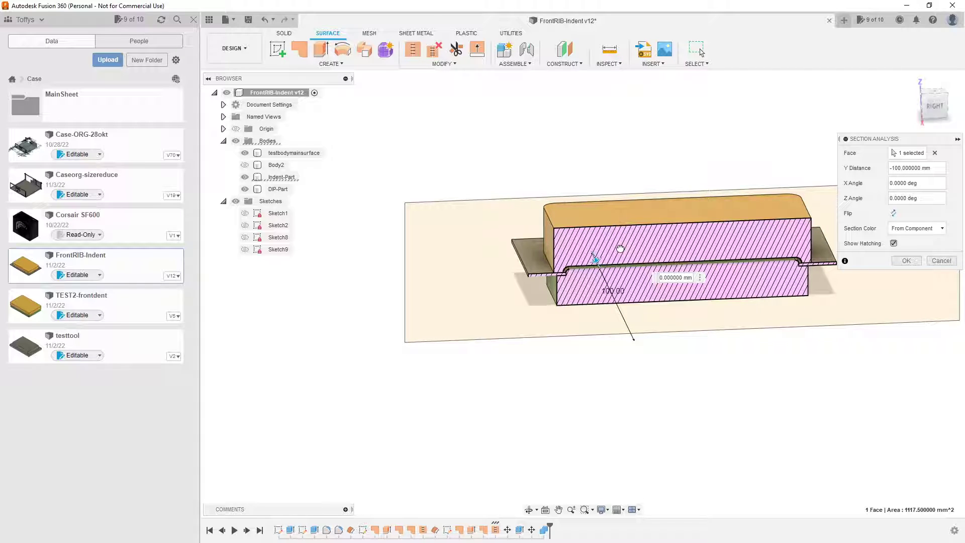
{"action": "key", "text": "Tab"}
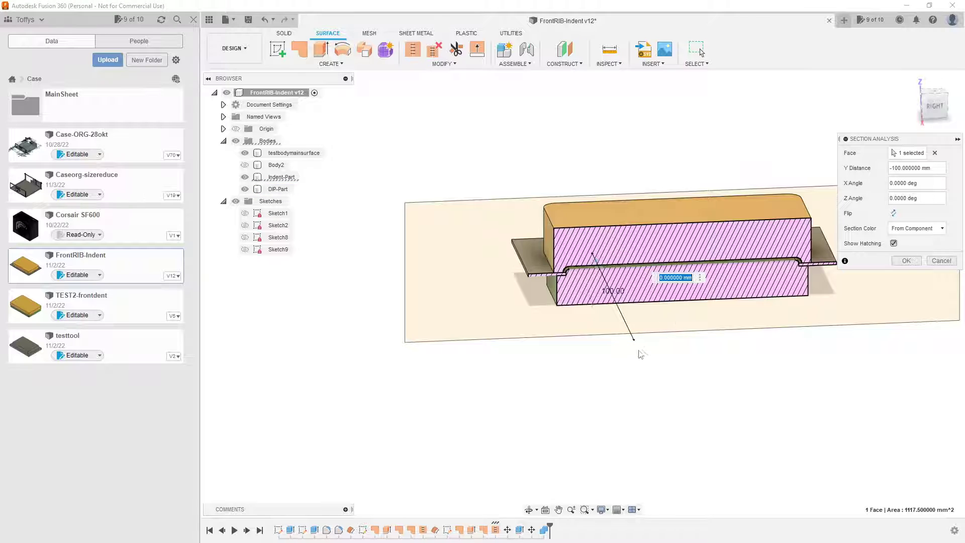
{"action": "middle_click_drag", "start_coordinate": [640, 354], "coordinate": [710, 340], "text": "shift"}
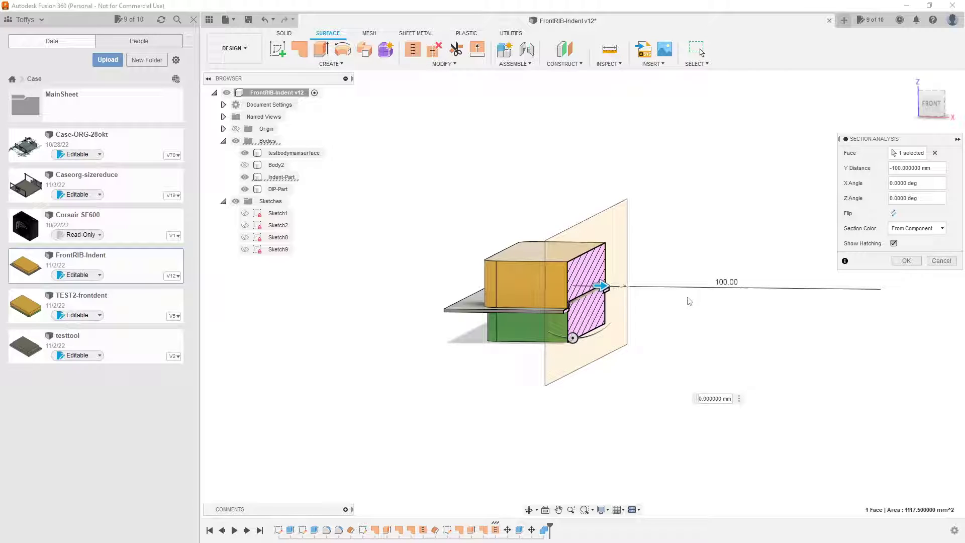
{"action": "left_click", "coordinate": [906, 260]}
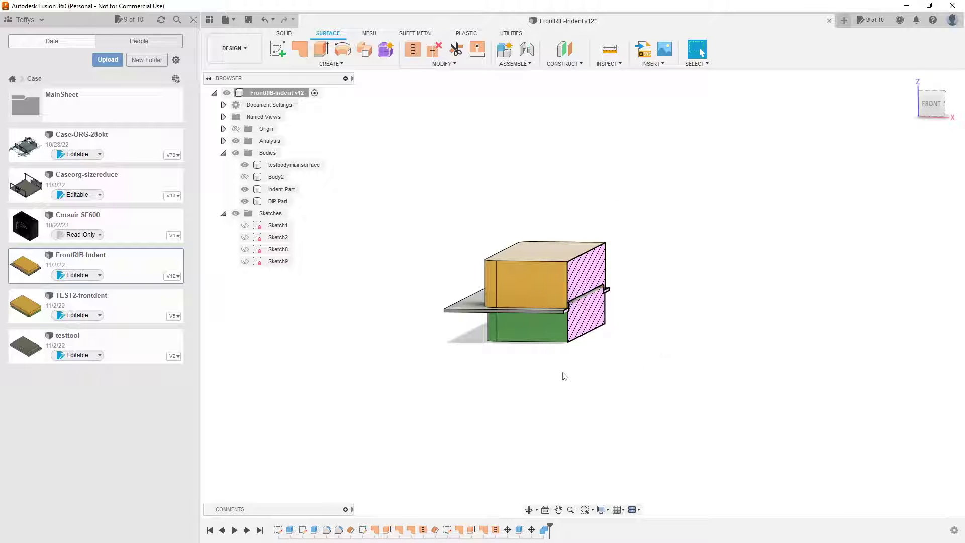
- Select then deselect the Indent-Part body, and show the Surface Create tools
{"action": "left_click", "coordinate": [552, 302]}
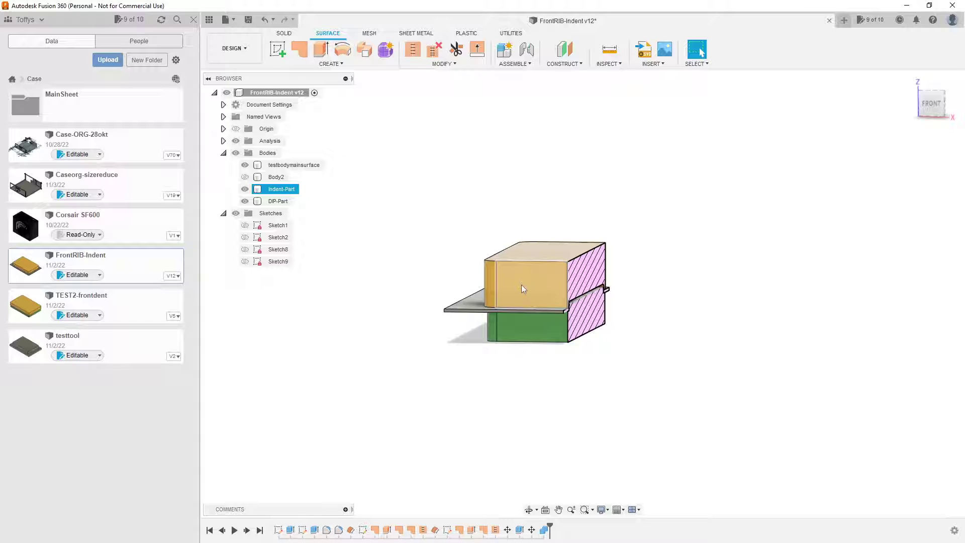
{"action": "left_click", "coordinate": [416, 219]}
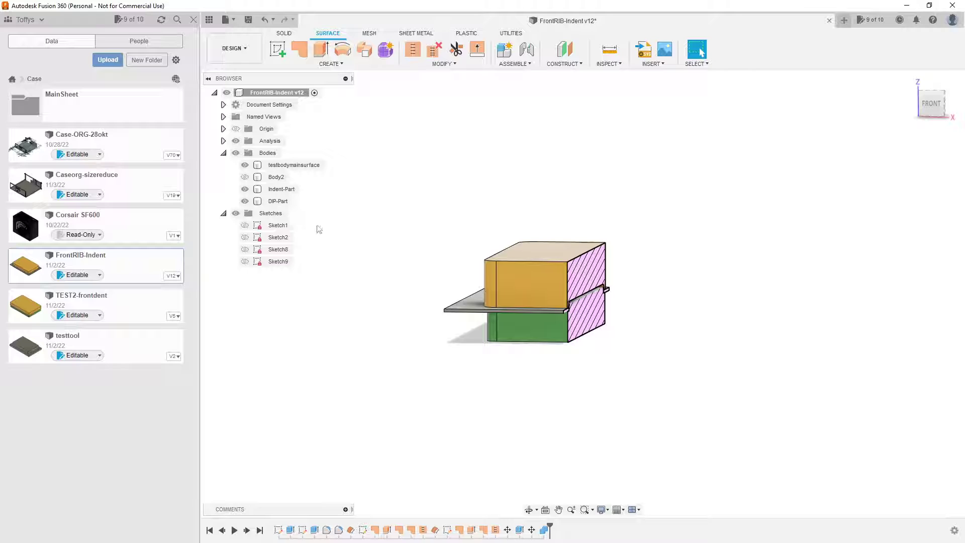
{"action": "left_click", "coordinate": [331, 64]}
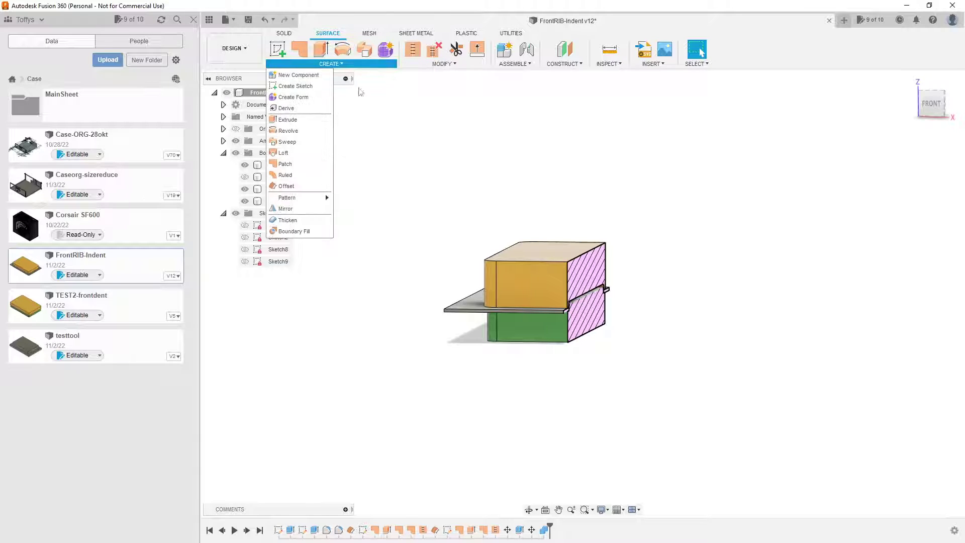
- Start a new Boundary Fill with Indent-Part, testbodymainsurface and DIP-Part as tools
{"action": "left_click", "coordinate": [297, 231]}
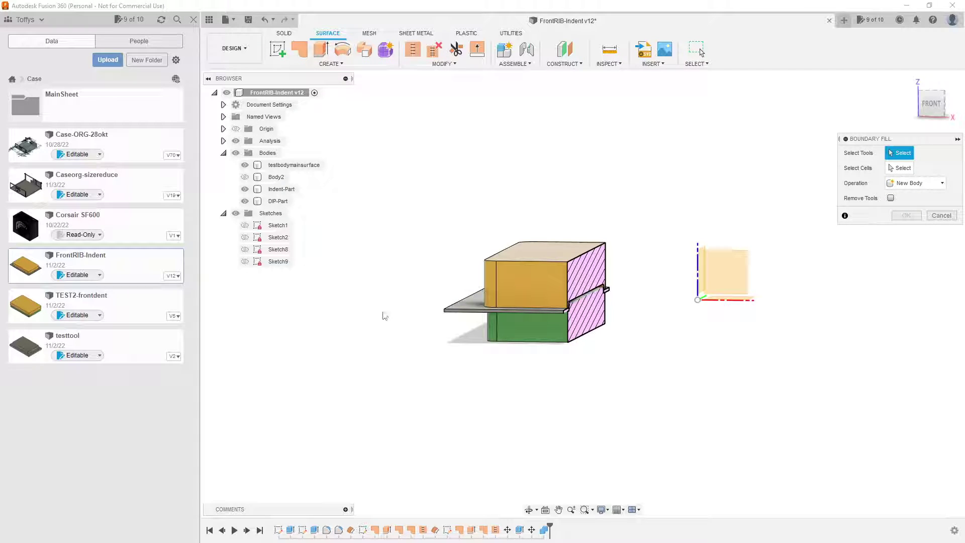
{"action": "left_click", "coordinate": [500, 281]}
{"action": "left_click", "coordinate": [467, 308]}
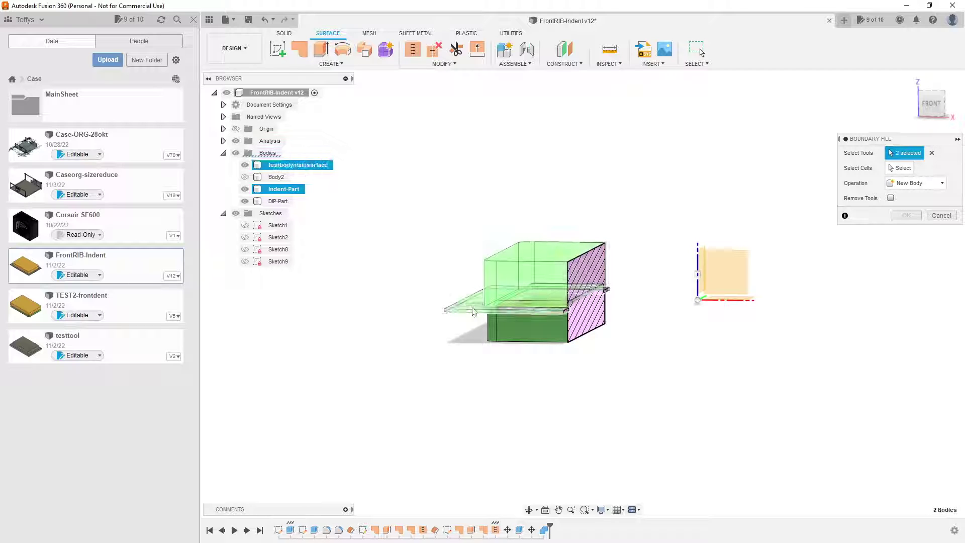
{"action": "left_click", "coordinate": [500, 334]}
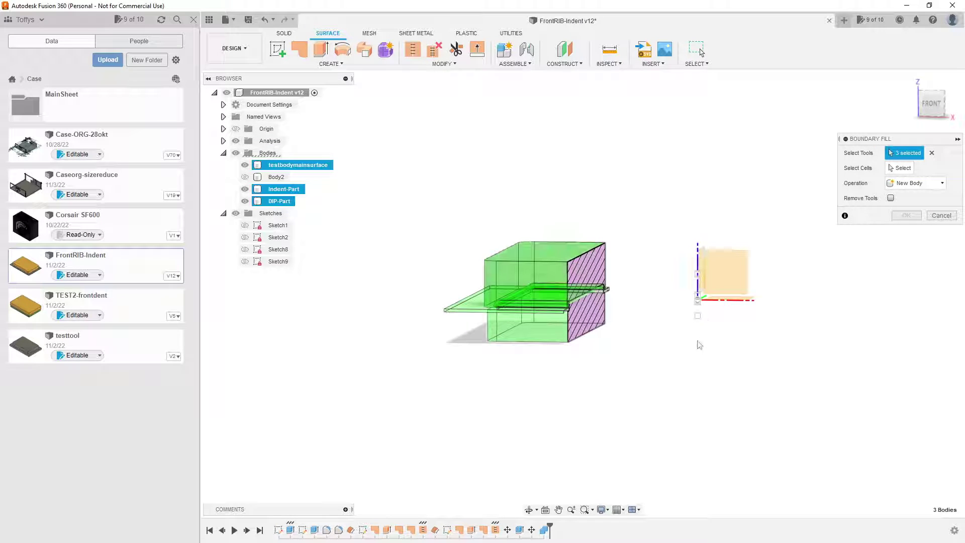
{"action": "scroll", "coordinate": [695, 314], "scroll_direction": "up", "scroll_amount": 5}
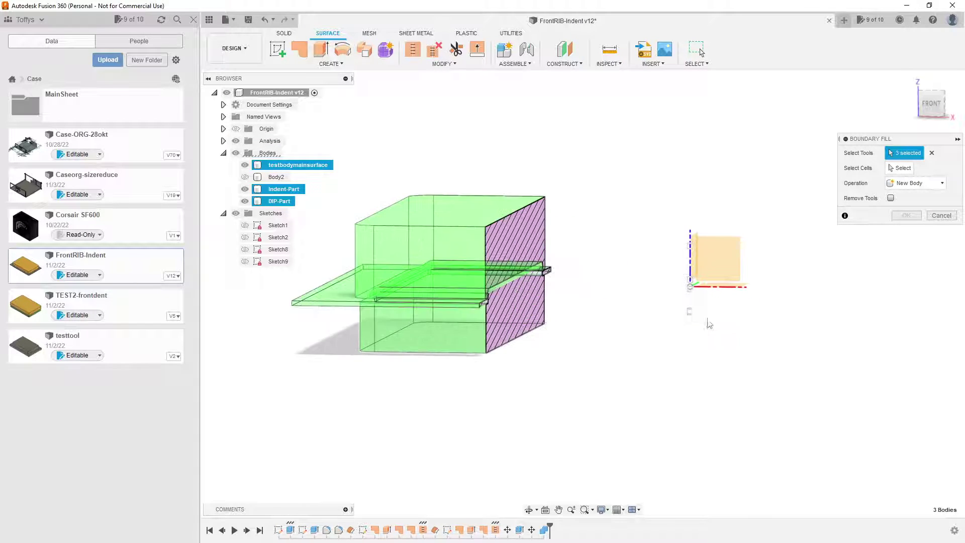
{"action": "scroll", "coordinate": [692, 312], "scroll_direction": "down", "scroll_amount": 4}
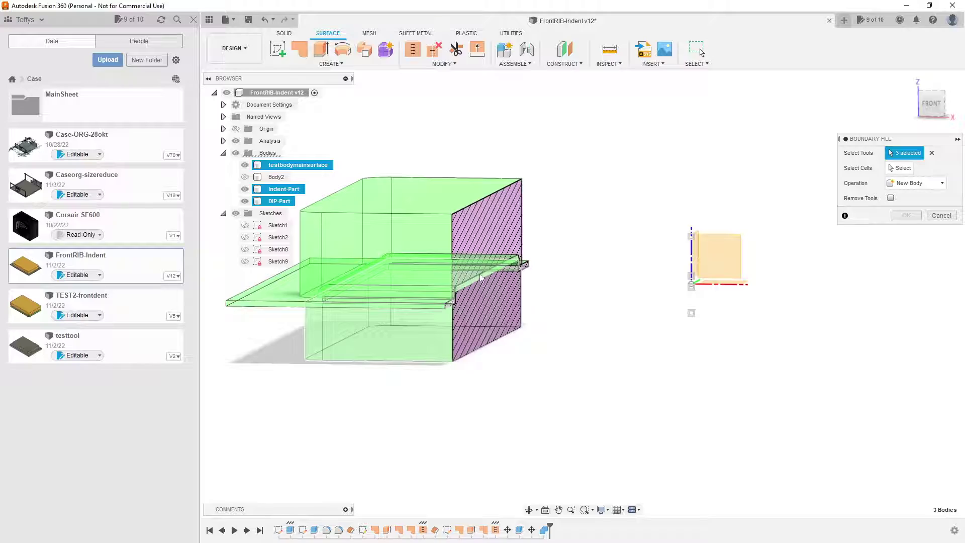
- Add an origin plane as the fourth boundary tool so cells preview on the body
{"action": "middle_click_drag", "start_coordinate": [628, 370], "coordinate": [590, 367], "text": "shift"}
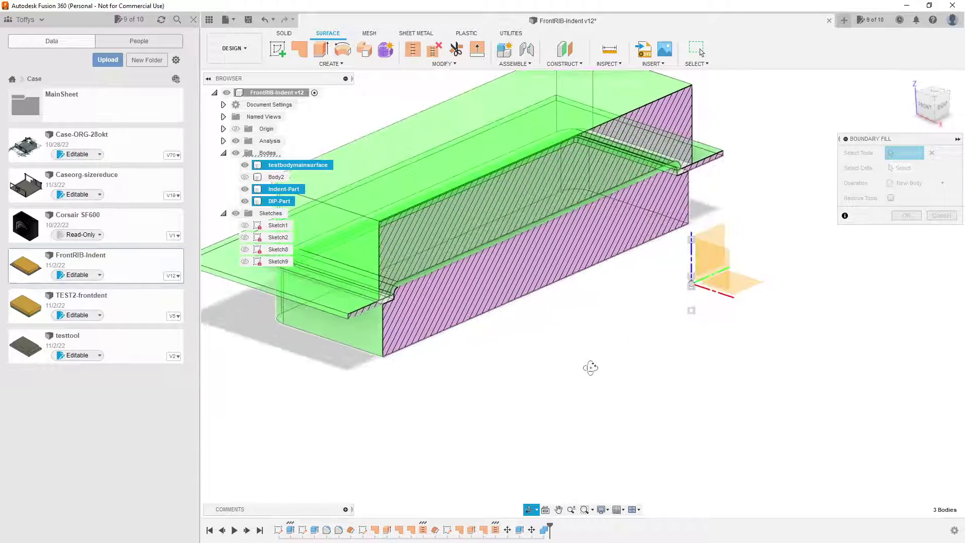
{"action": "scroll", "coordinate": [711, 277], "scroll_direction": "up", "scroll_amount": 5}
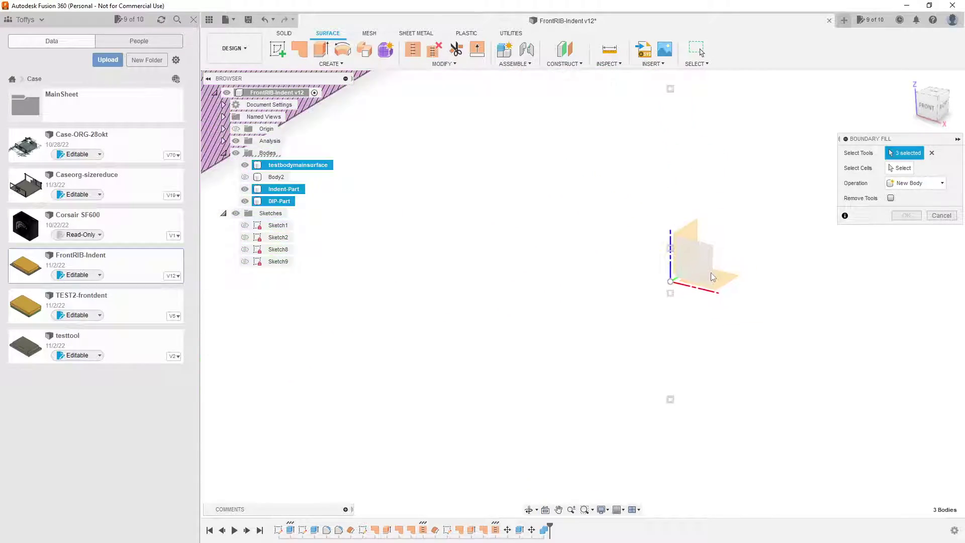
{"action": "scroll", "coordinate": [711, 277], "scroll_direction": "down", "scroll_amount": 5}
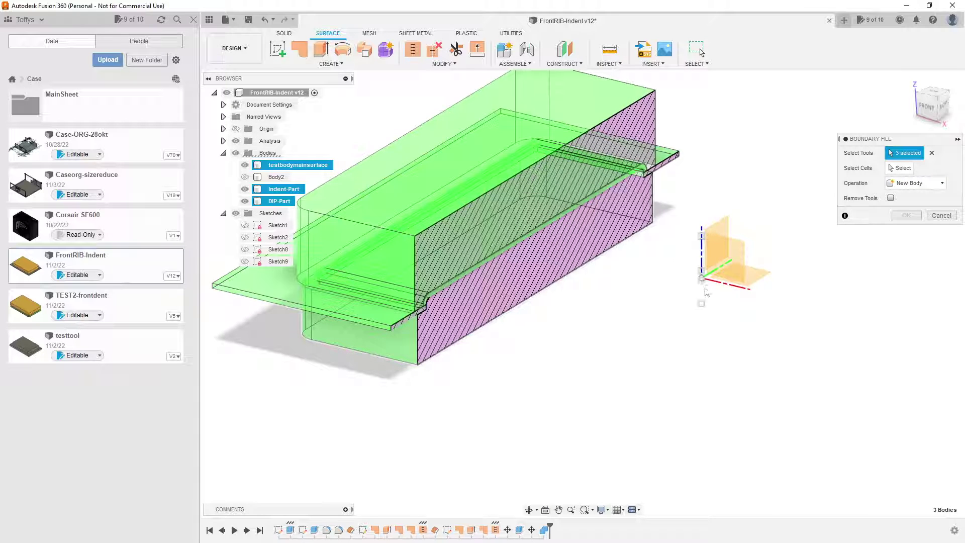
{"action": "scroll", "coordinate": [709, 312], "scroll_direction": "down", "scroll_amount": 2}
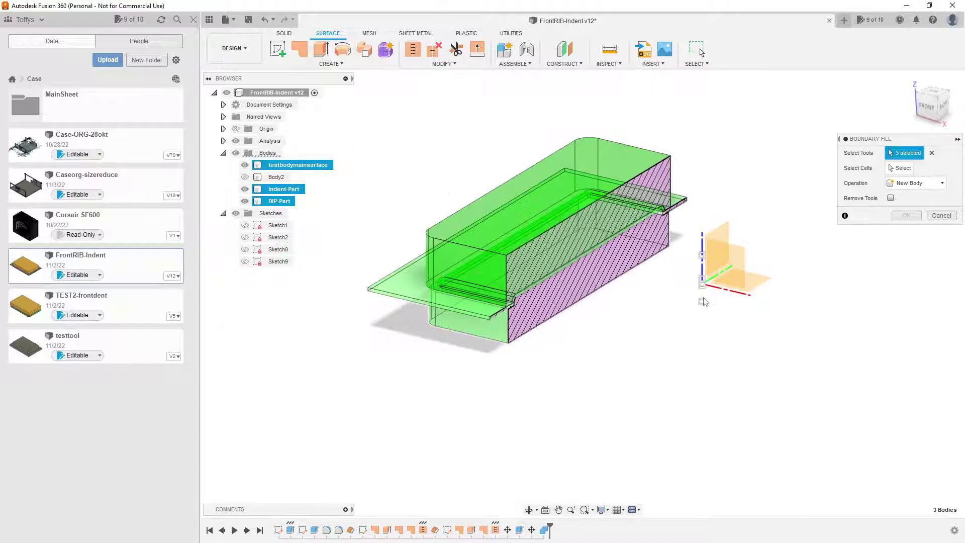
{"action": "scroll", "coordinate": [706, 286], "scroll_direction": "up", "scroll_amount": 6}
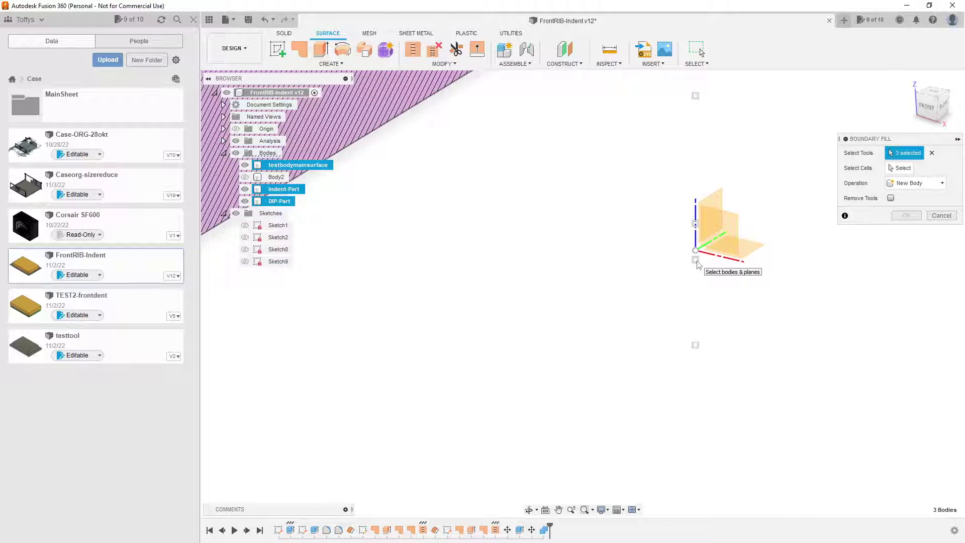
{"action": "scroll", "coordinate": [696, 259], "scroll_direction": "up", "scroll_amount": 2}
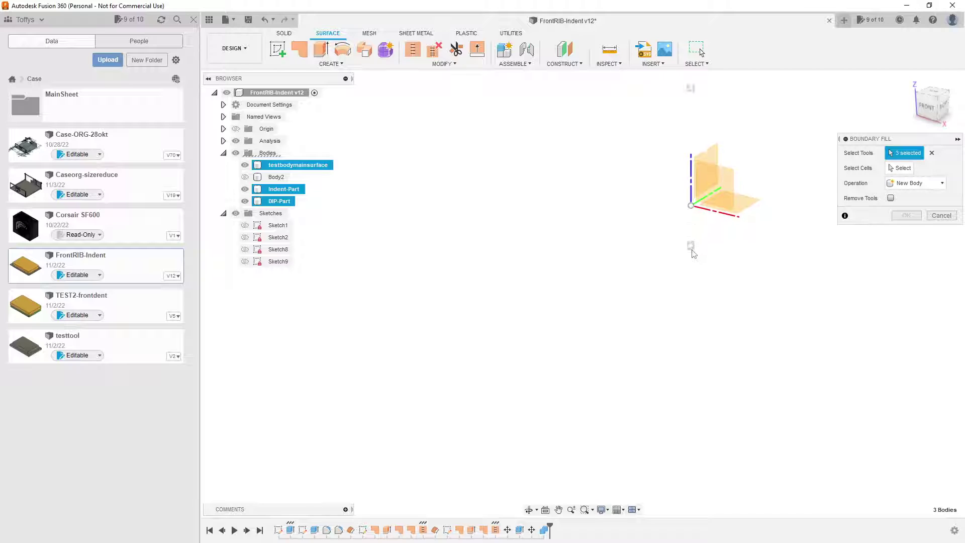
{"action": "scroll", "coordinate": [694, 281], "scroll_direction": "down", "scroll_amount": 2}
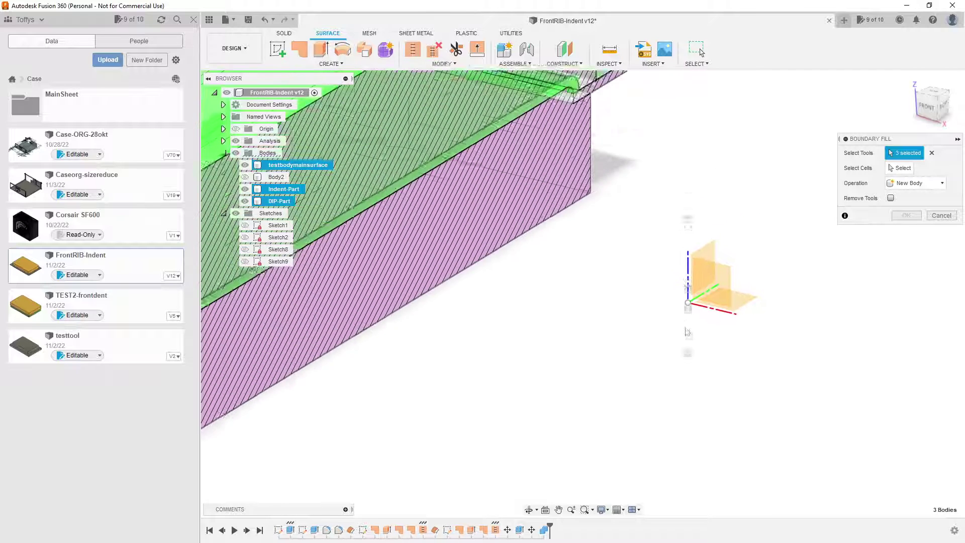
{"action": "middle_click_drag", "start_coordinate": [662, 334], "coordinate": [722, 340], "text": "shift"}
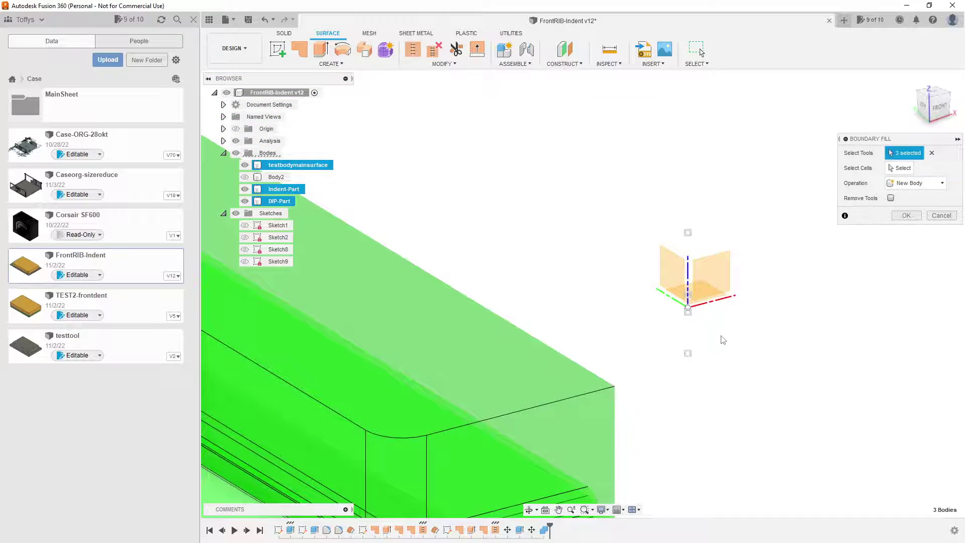
{"action": "left_click", "coordinate": [689, 309]}
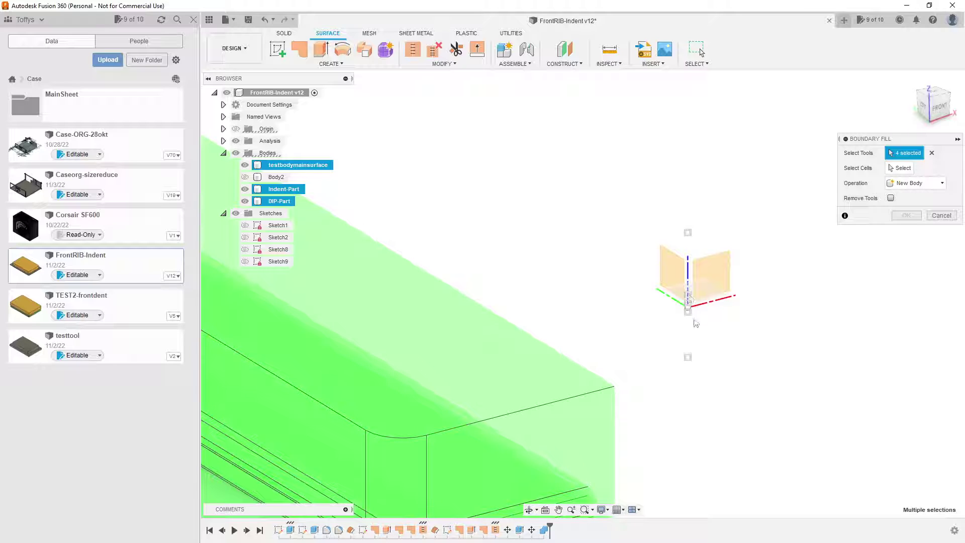
{"action": "scroll", "coordinate": [706, 340], "scroll_direction": "down", "scroll_amount": 4}
{"action": "middle_click_drag", "start_coordinate": [758, 366], "coordinate": [646, 355]}
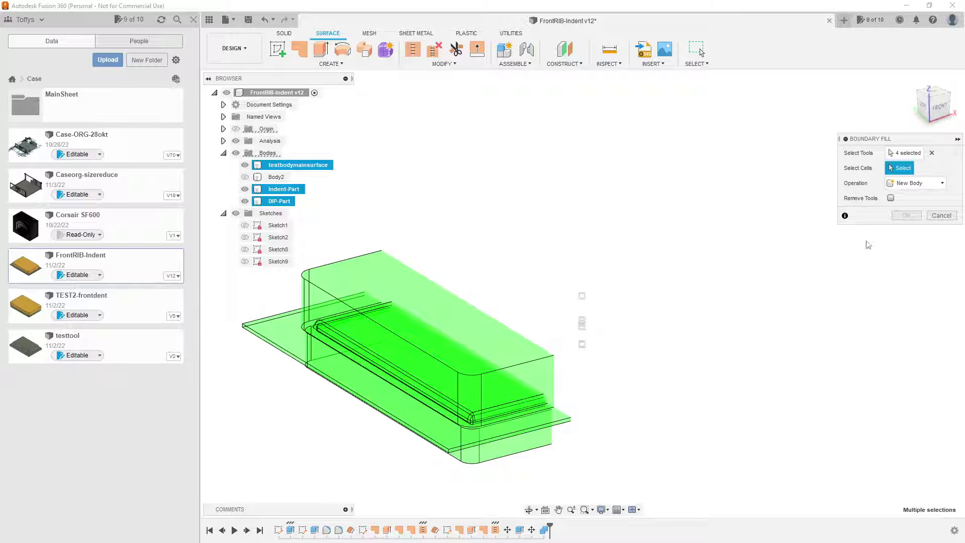
{"action": "middle_click_drag", "start_coordinate": [693, 341], "coordinate": [596, 323], "text": "shift"}
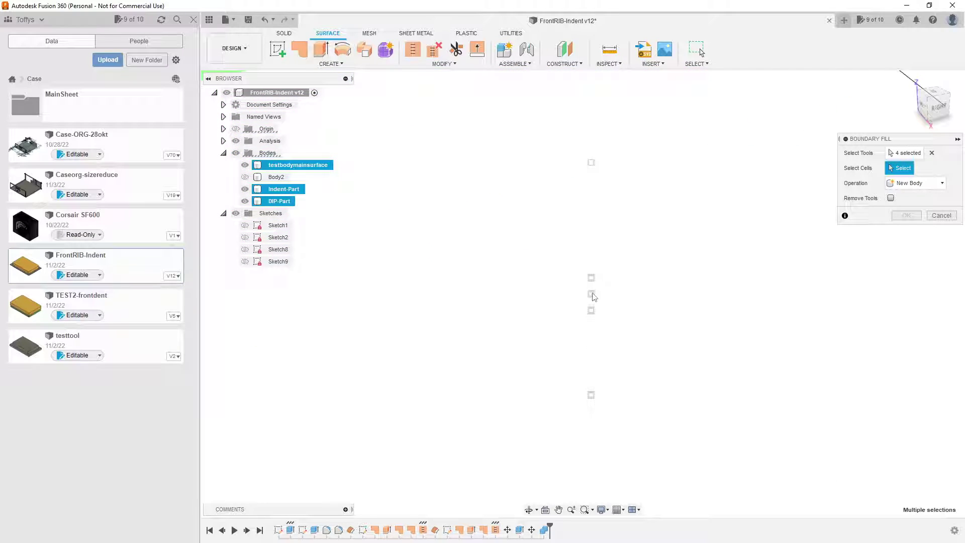
{"action": "scroll", "coordinate": [592, 311], "scroll_direction": "up", "scroll_amount": 3}
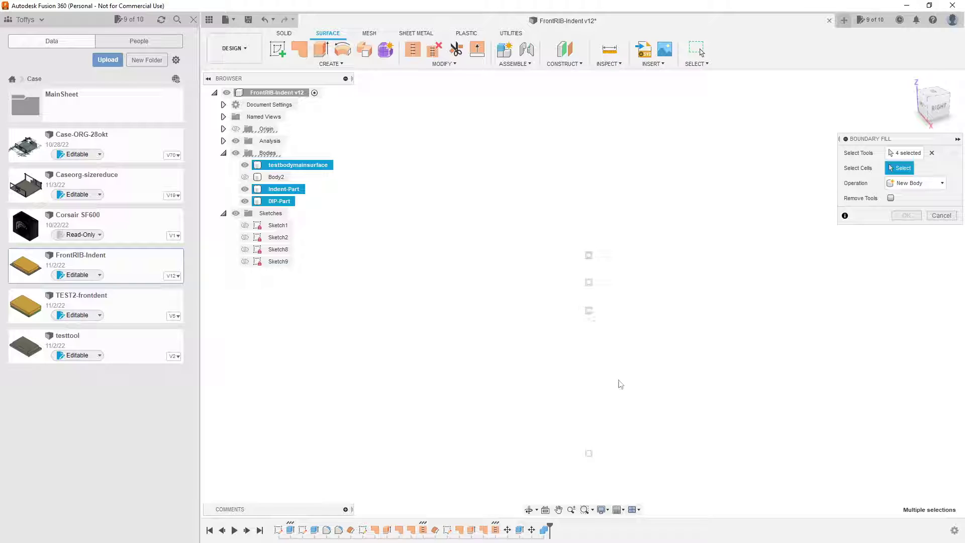
{"action": "scroll", "coordinate": [616, 382], "scroll_direction": "down", "scroll_amount": 5}
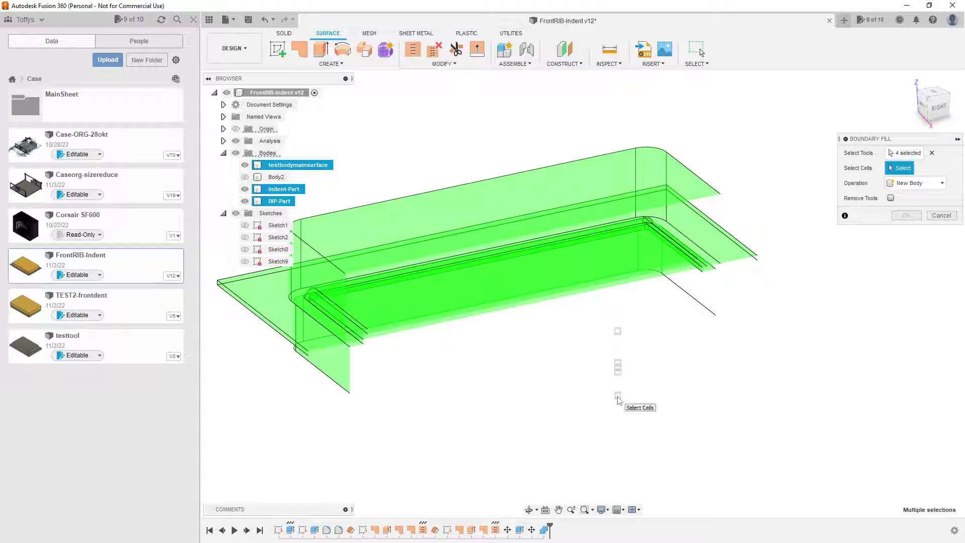
{"action": "scroll", "coordinate": [613, 325], "scroll_direction": "up", "scroll_amount": 2}
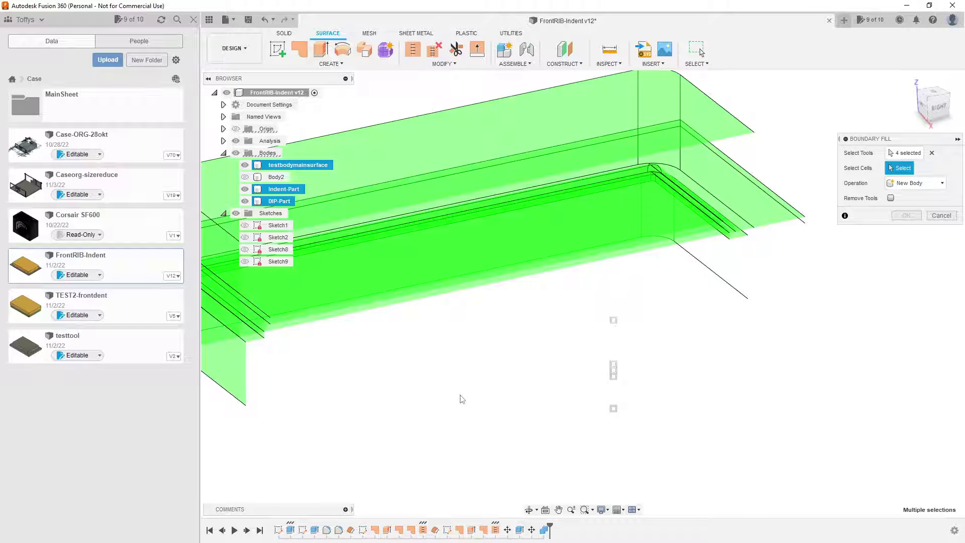
{"action": "middle_click_drag", "start_coordinate": [461, 398], "coordinate": [622, 344]}
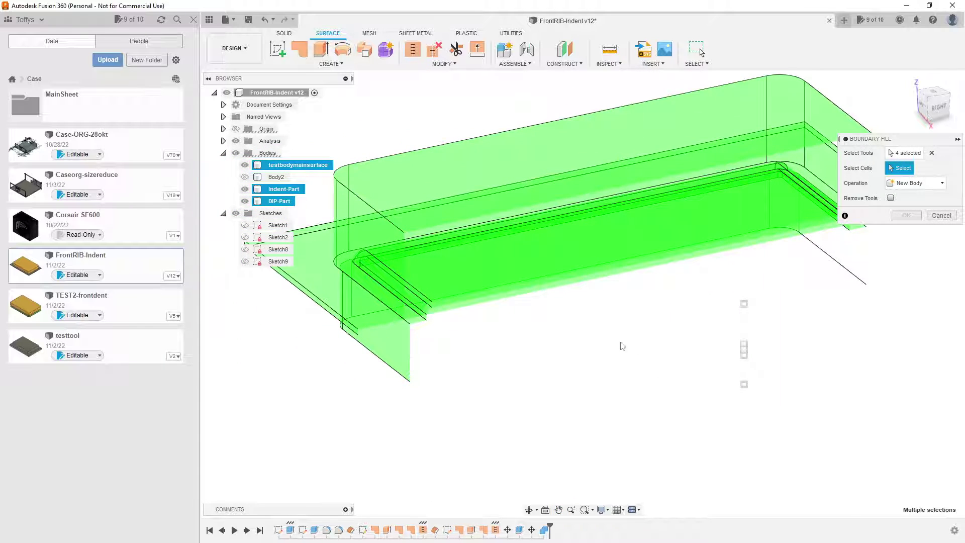
{"action": "middle_click_drag", "start_coordinate": [637, 439], "coordinate": [624, 408], "text": "shift"}
{"action": "left_click", "coordinate": [244, 189]}
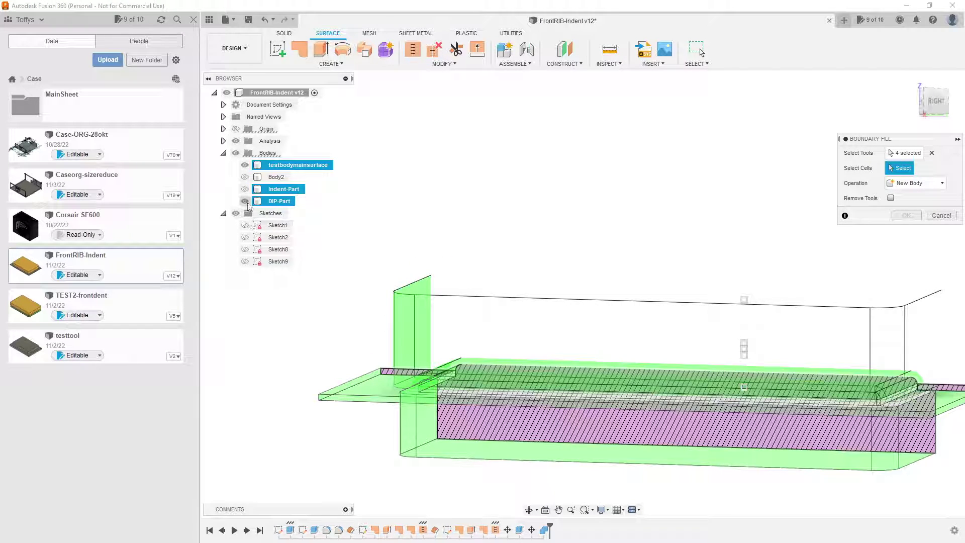
{"action": "left_click", "coordinate": [245, 201]}
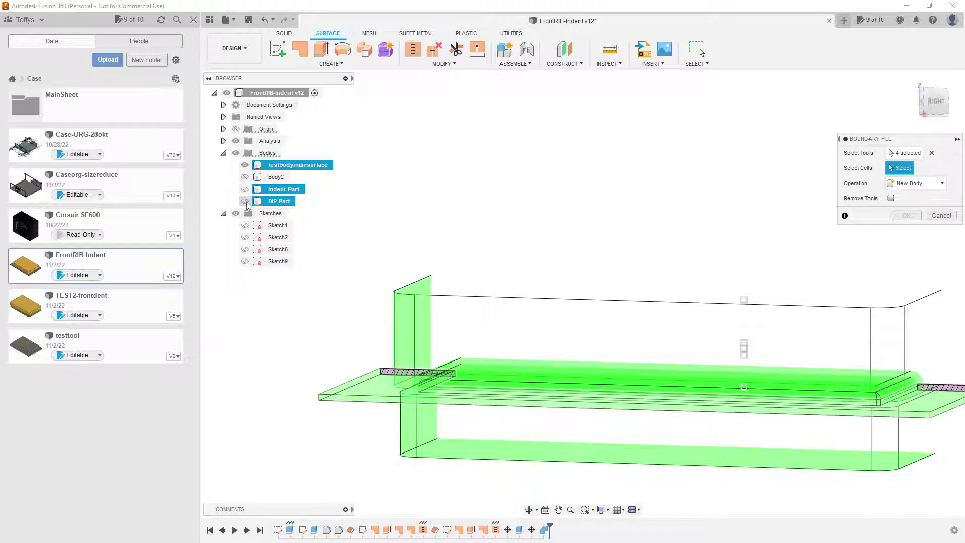
{"action": "left_click", "coordinate": [245, 201]}
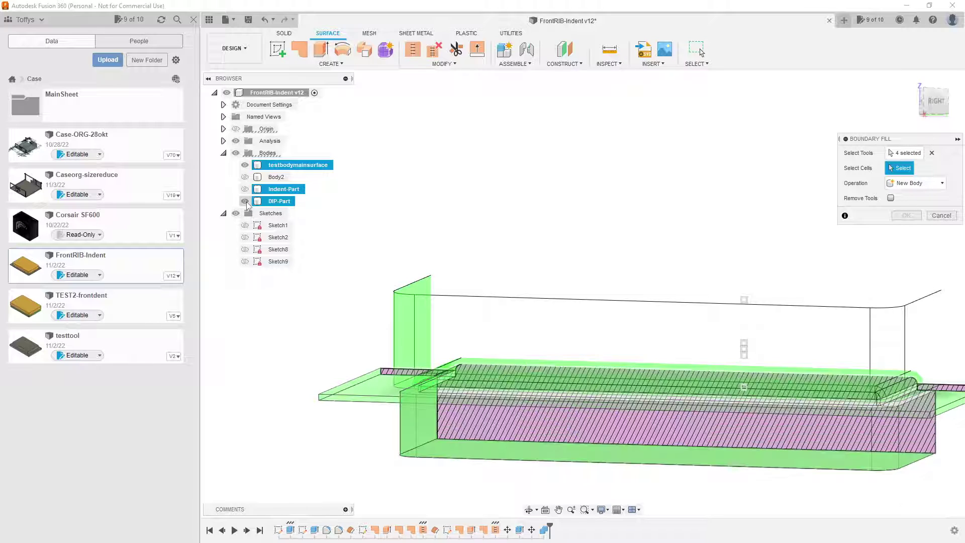
{"action": "left_click", "coordinate": [245, 202]}
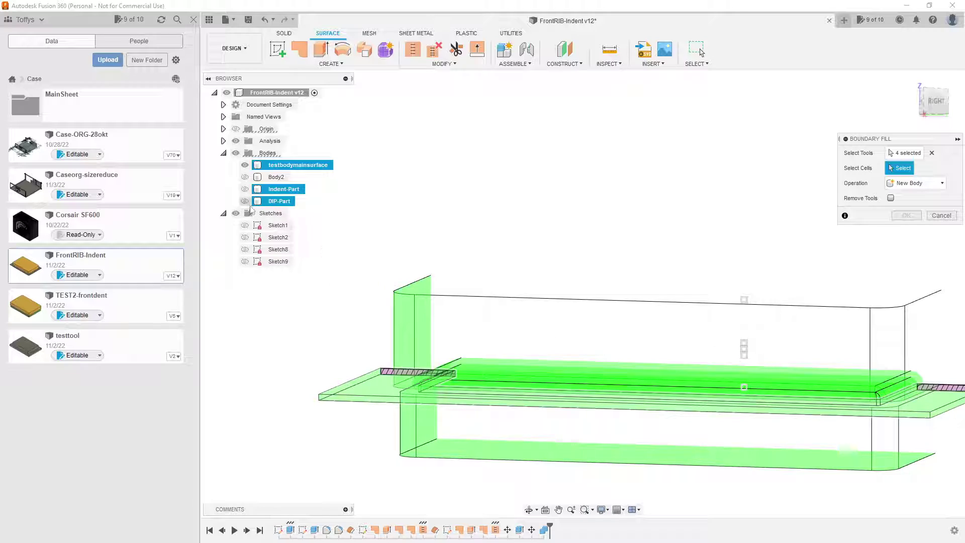
{"action": "left_click", "coordinate": [245, 201]}
{"action": "left_click", "coordinate": [244, 189]}
{"action": "middle_click_drag", "start_coordinate": [684, 473], "coordinate": [685, 321], "text": "shift"}
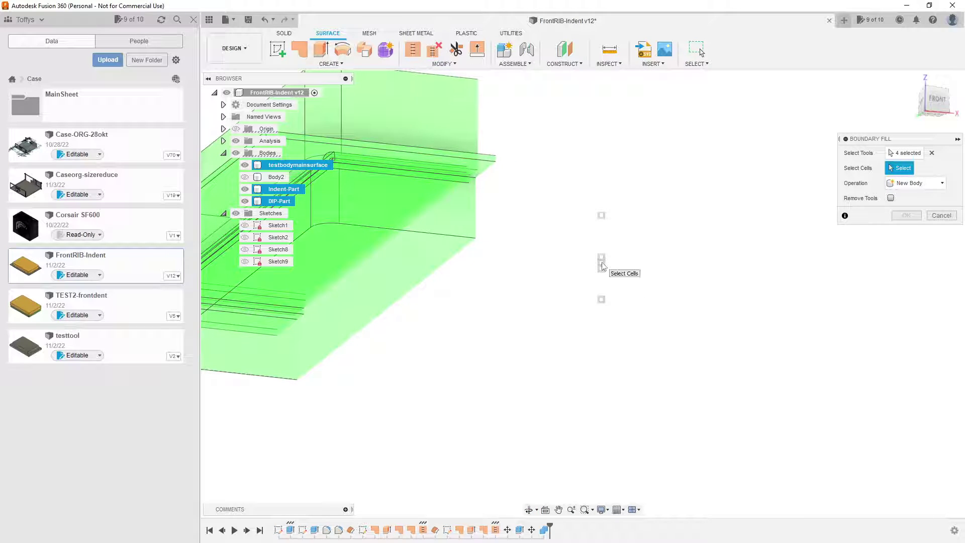
{"action": "scroll", "coordinate": [617, 298], "scroll_direction": "up", "scroll_amount": 3}
{"action": "scroll", "coordinate": [579, 232], "scroll_direction": "up", "scroll_amount": 3}
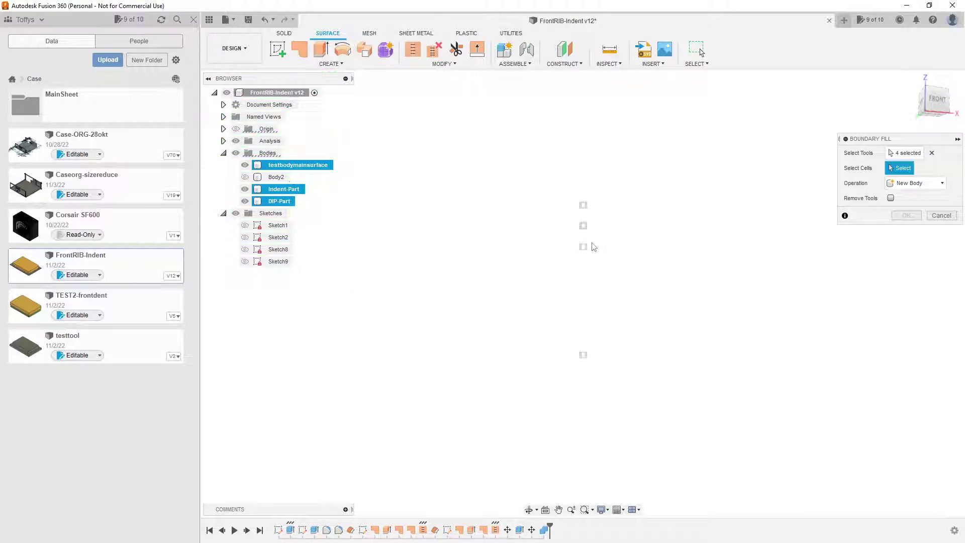
{"action": "scroll", "coordinate": [579, 227], "scroll_direction": "down", "scroll_amount": 3}
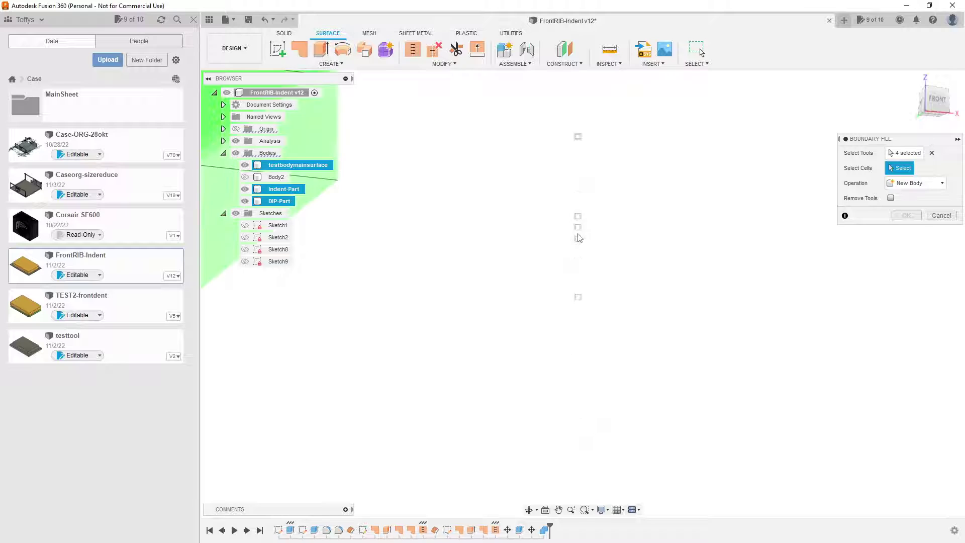
{"action": "middle_click_drag", "start_coordinate": [626, 306], "coordinate": [812, 378]}
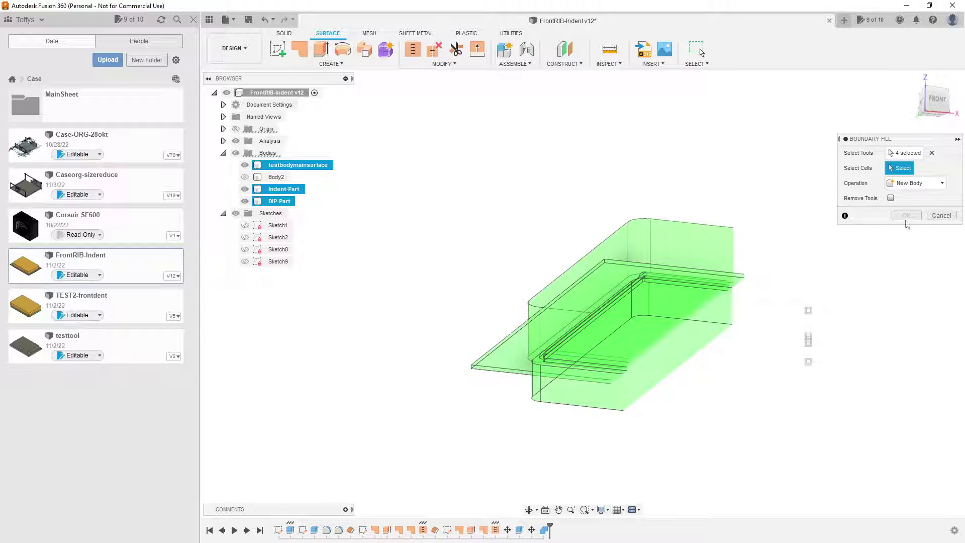
- Keep New Body as the fill operation and confirm the Boundary Fill with OK
{"action": "left_click", "coordinate": [913, 184]}
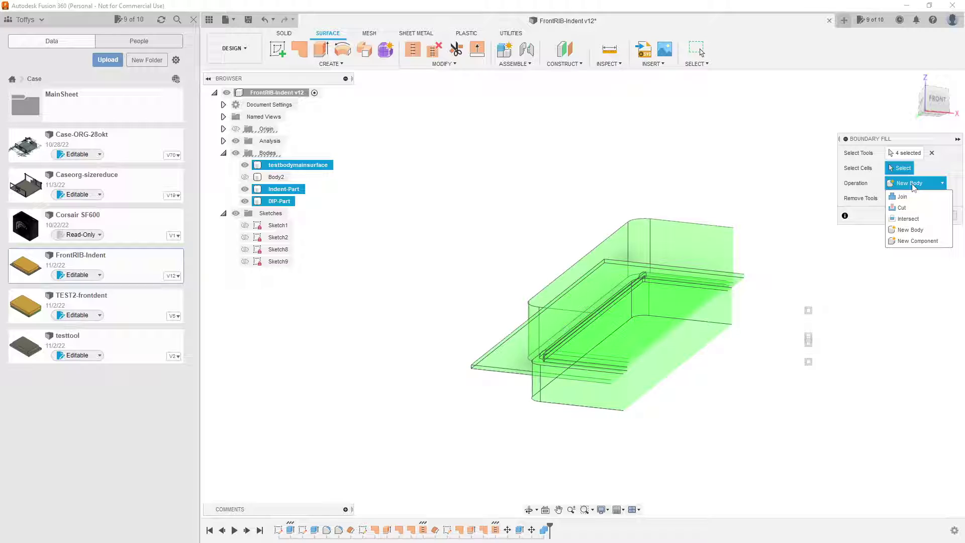
{"action": "left_click", "coordinate": [909, 230]}
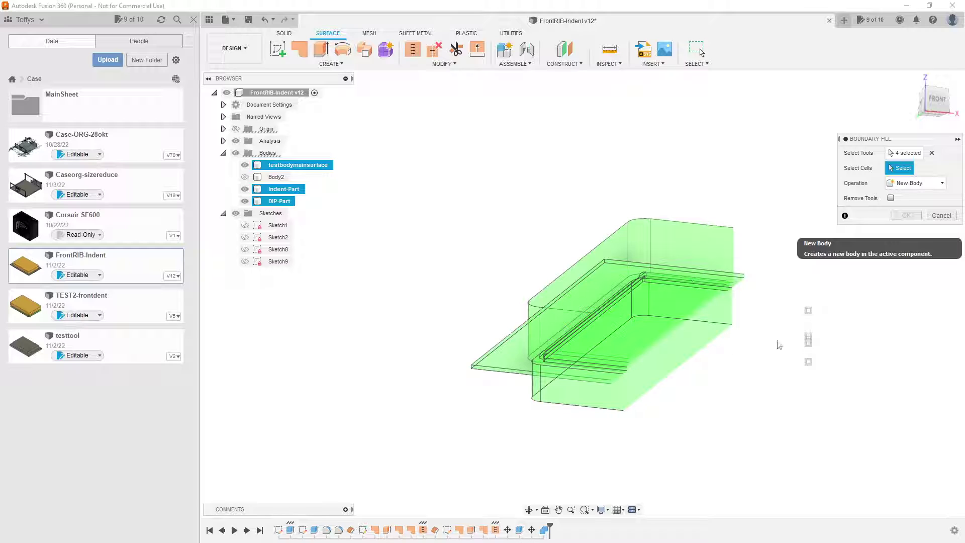
{"action": "middle_click_drag", "start_coordinate": [779, 345], "coordinate": [758, 352], "text": "shift"}
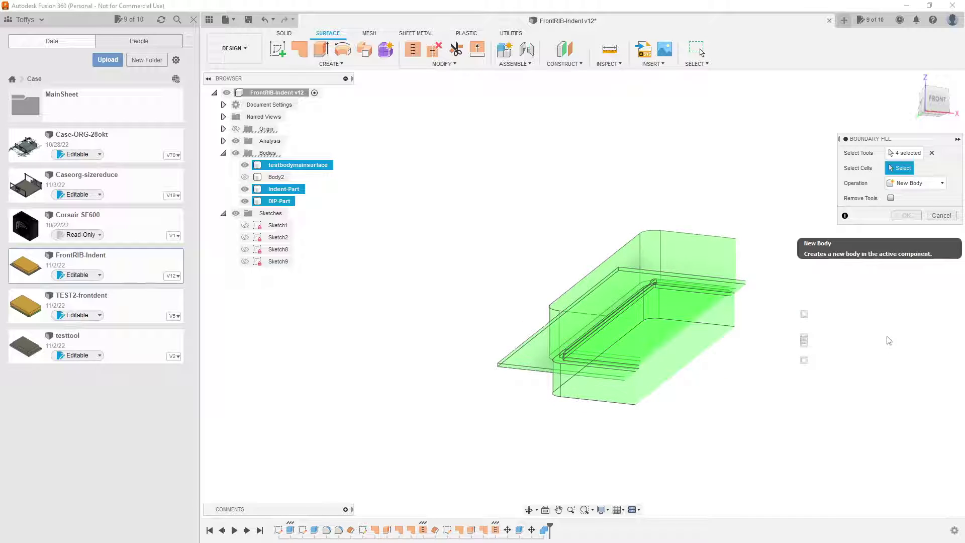
{"action": "left_click", "coordinate": [943, 217]}
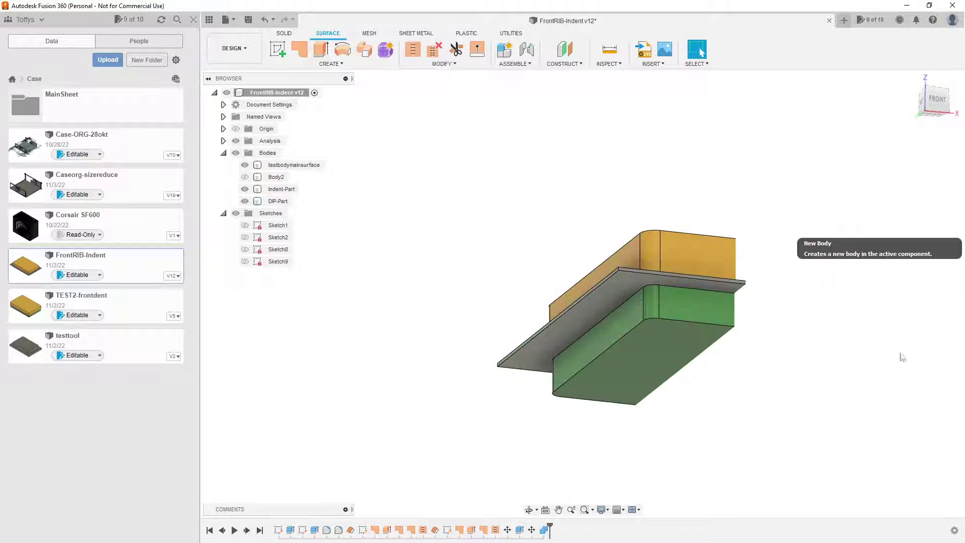
{"action": "mouse_move", "coordinate": [817, 395]}
{"action": "middle_mouse_down", "text": "shift"}
{"action": "mouse_move", "coordinate": [782, 370]}
{"action": "mouse_move", "coordinate": [758, 383]}
{"action": "mouse_move", "coordinate": [779, 327]}
{"action": "mouse_move", "coordinate": [585, 375]}
{"action": "middle_mouse_up", "text": "shift"}
{"action": "scroll", "coordinate": [518, 334], "scroll_direction": "up", "scroll_amount": 4}
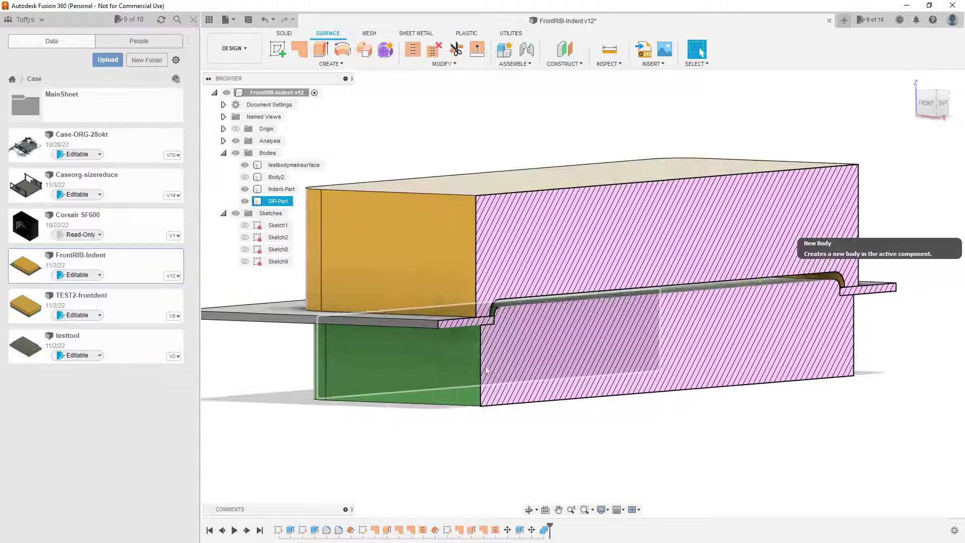
{"action": "scroll", "coordinate": [572, 323], "scroll_direction": "up", "scroll_amount": 2}
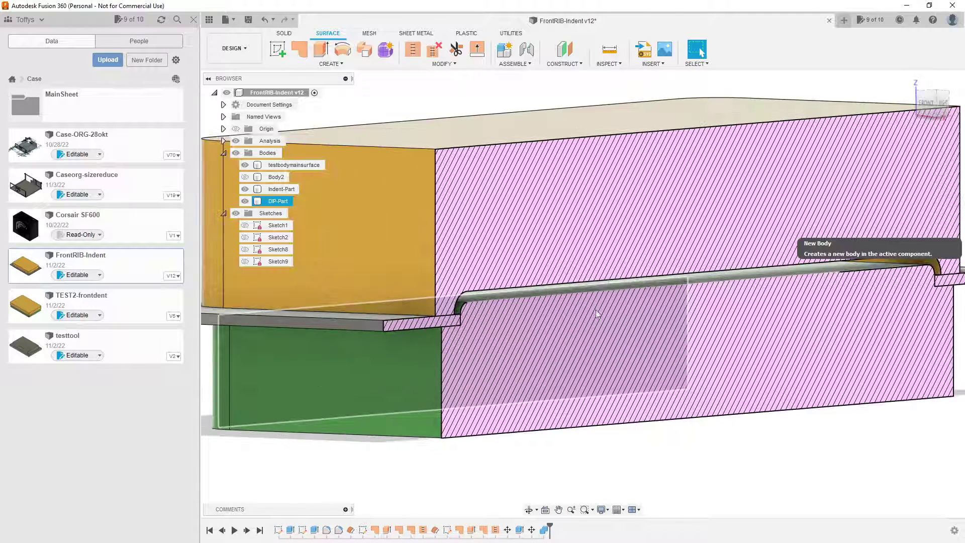
{"action": "middle_click_drag", "start_coordinate": [763, 312], "coordinate": [752, 314], "text": "shift"}
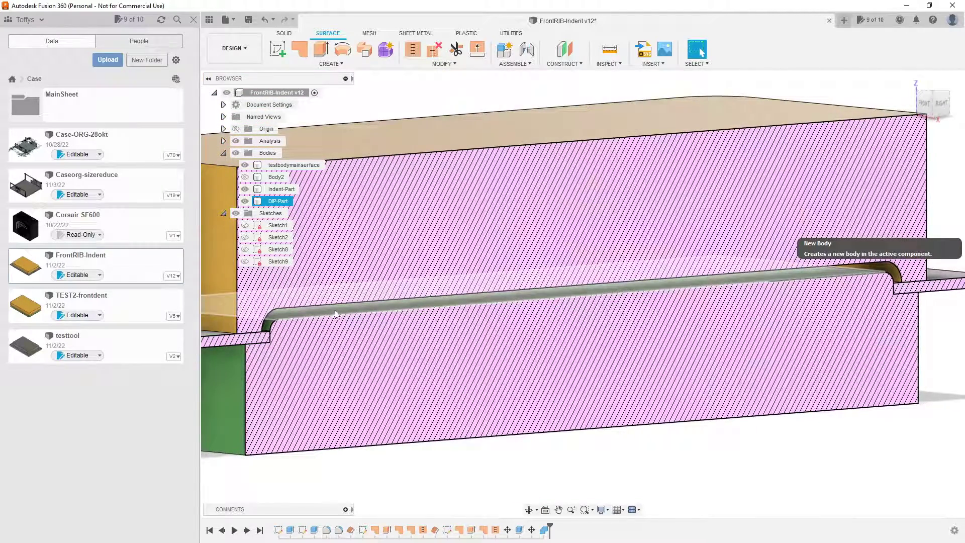
{"action": "left_click", "coordinate": [335, 314]}
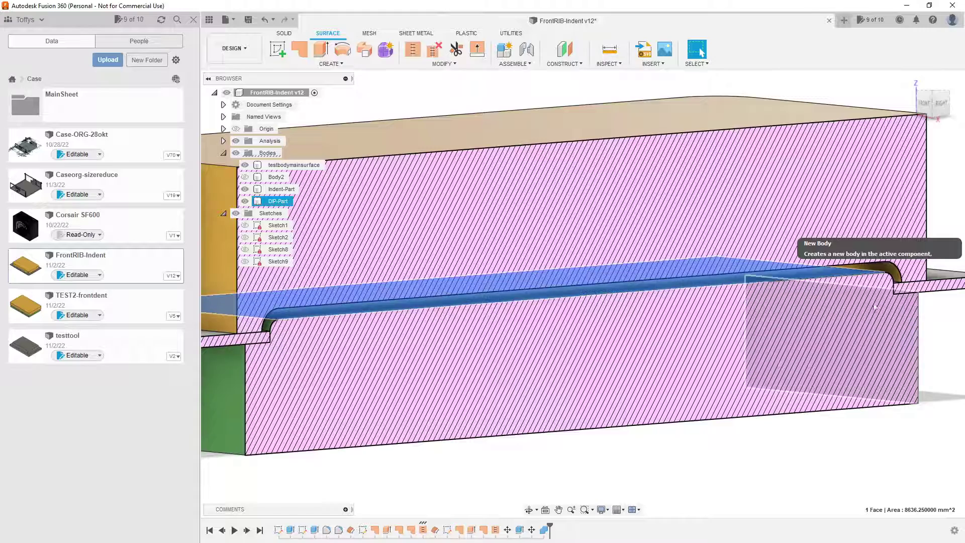
{"action": "left_click", "coordinate": [893, 276]}
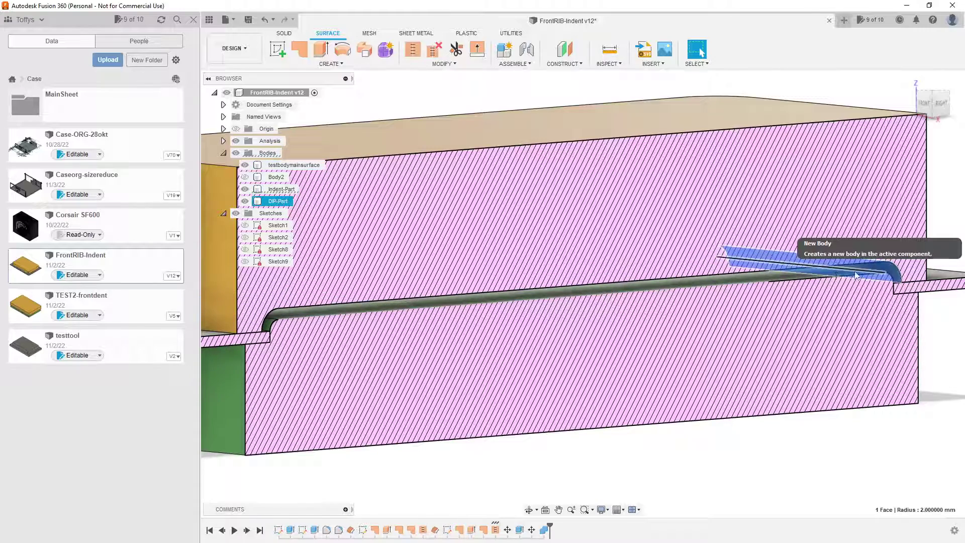
{"action": "left_click", "coordinate": [796, 280]}
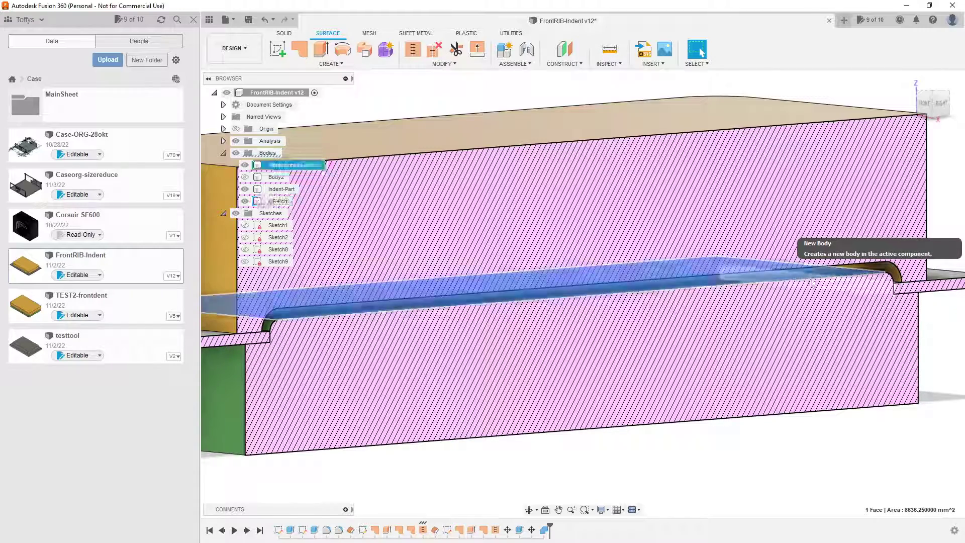
{"action": "scroll", "coordinate": [733, 408], "scroll_direction": "down", "scroll_amount": 5}
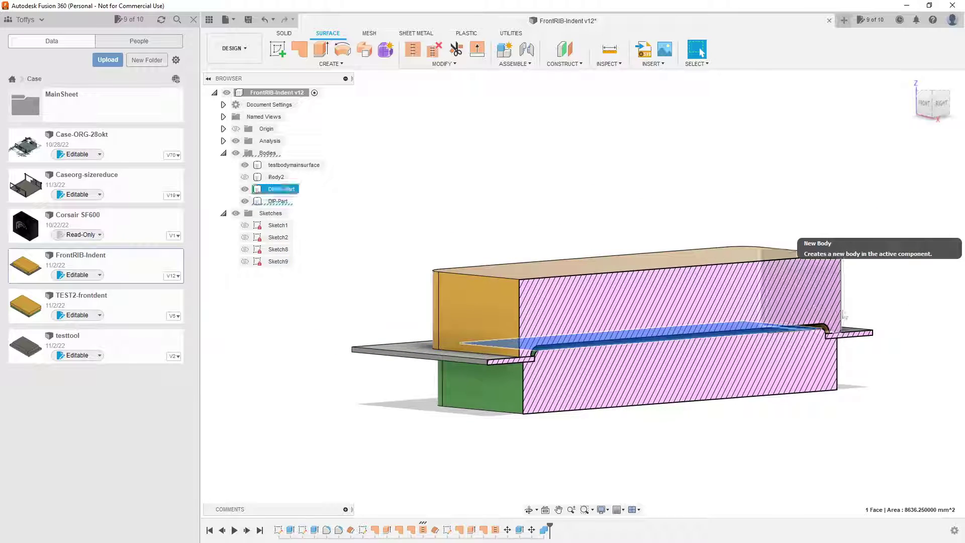
{"action": "left_click", "coordinate": [880, 306]}
{"action": "left_click", "coordinate": [330, 64]}
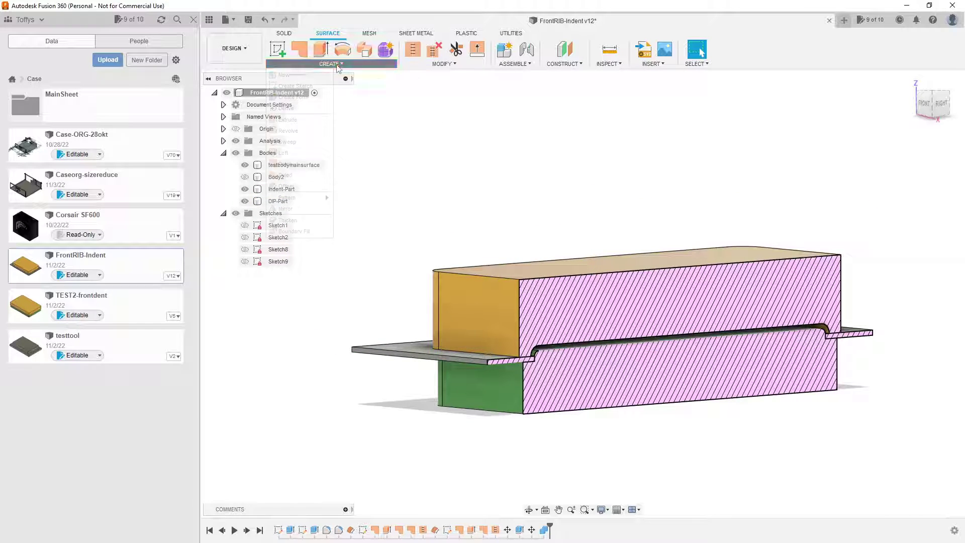
- Start a Boundary Fill from the Solid tab's Create menu
{"action": "left_click", "coordinate": [284, 33]}
{"action": "left_click", "coordinate": [332, 64]}
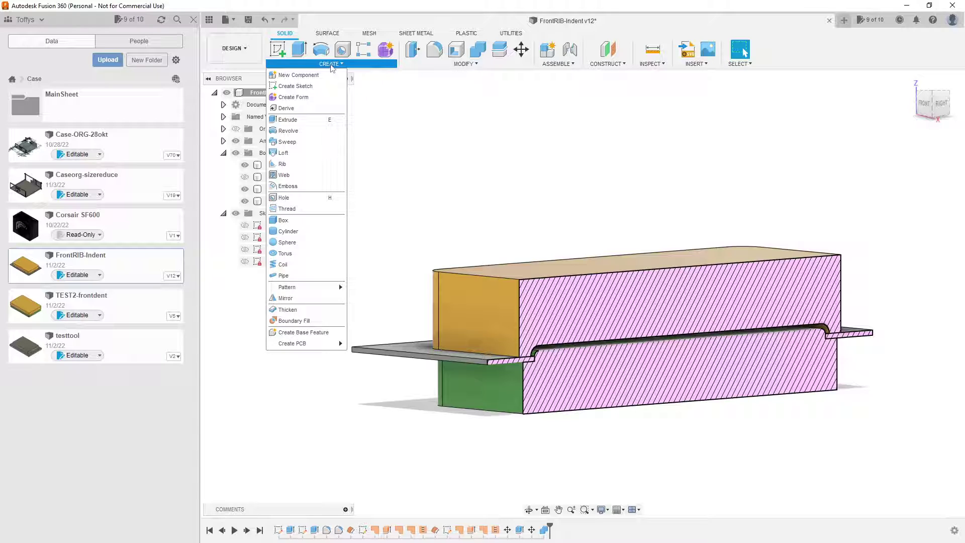
{"action": "scroll", "coordinate": [553, 412], "scroll_direction": "down", "scroll_amount": 3}
{"action": "left_click", "coordinate": [695, 416]}
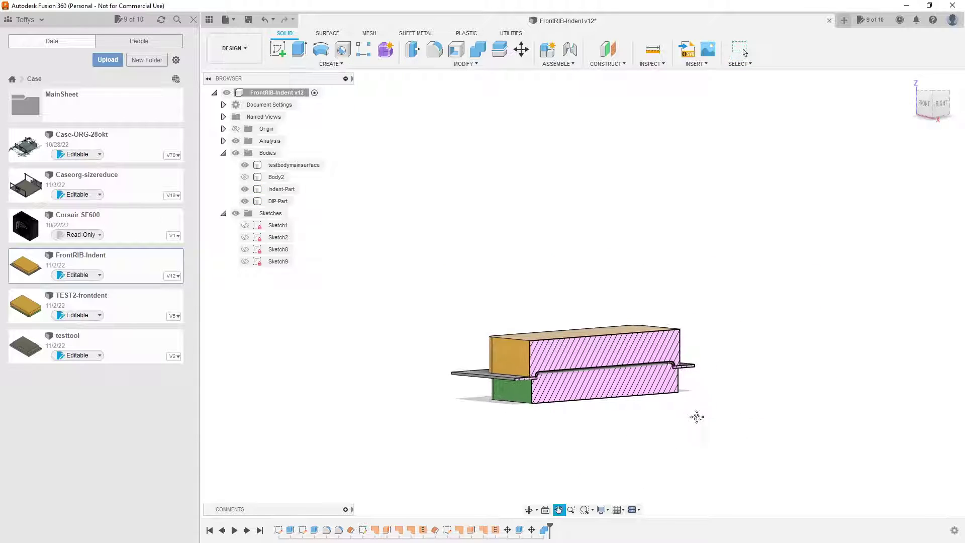
{"action": "scroll", "coordinate": [603, 361], "scroll_direction": "down", "scroll_amount": 2}
{"action": "middle_click_drag", "start_coordinate": [623, 375], "coordinate": [604, 377], "text": "shift"}
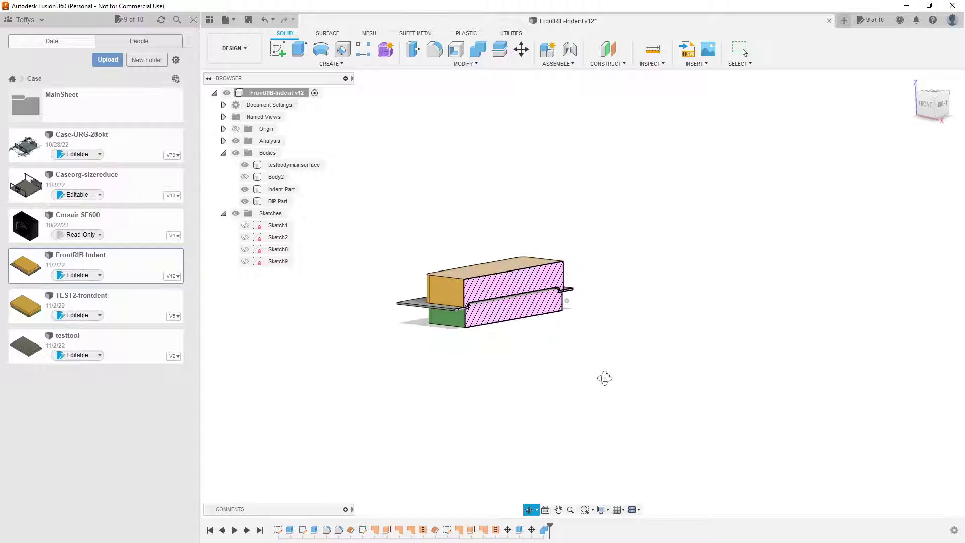
{"action": "left_click", "coordinate": [741, 49]}
{"action": "left_click", "coordinate": [331, 63]}
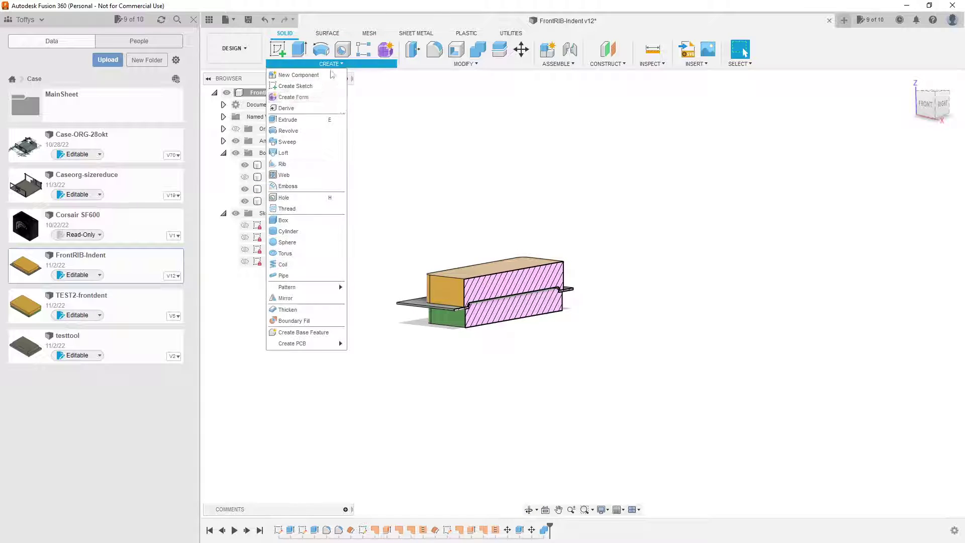
{"action": "left_click", "coordinate": [301, 332]}
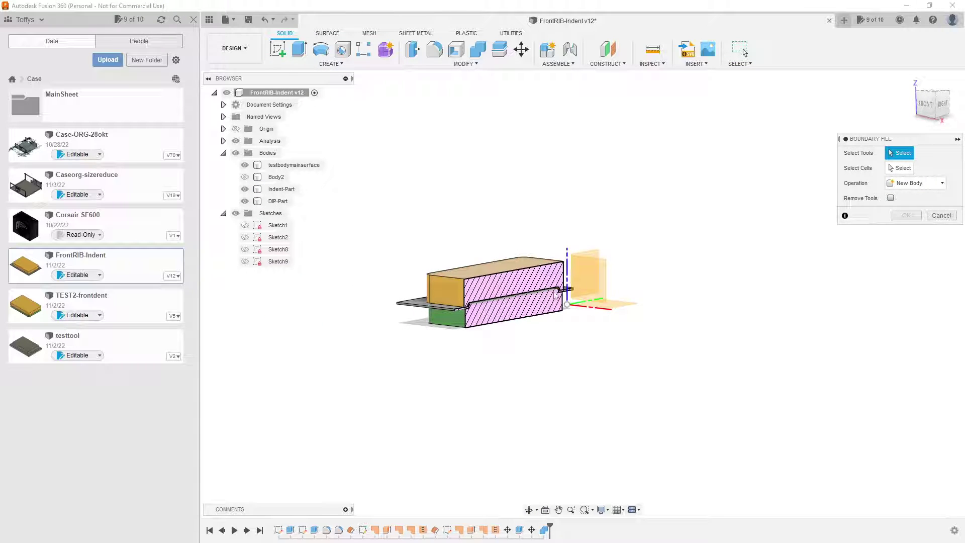
- Pick the upper block, sheet plate and lower block as fill tools
{"action": "scroll", "coordinate": [556, 297], "scroll_direction": "up", "scroll_amount": 4}
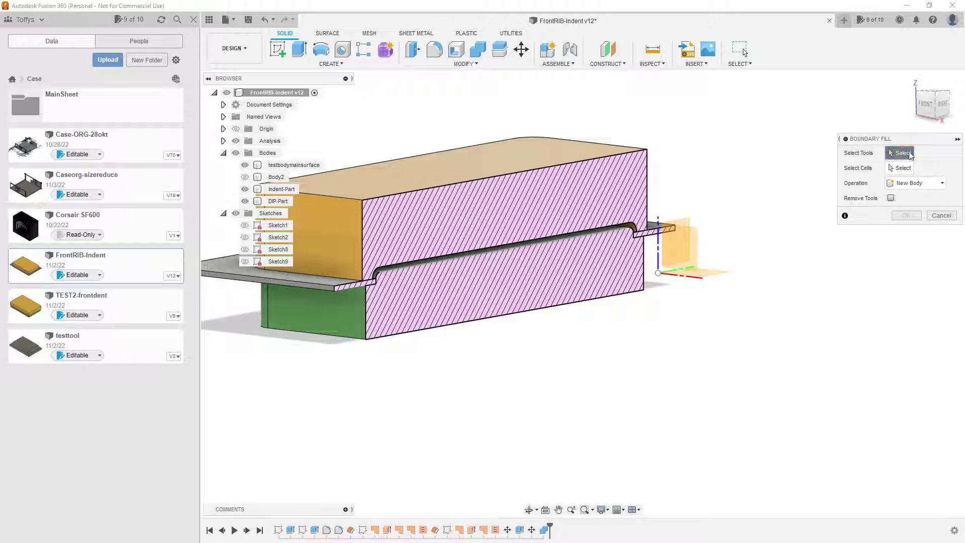
{"action": "left_click", "coordinate": [504, 237]}
{"action": "left_click", "coordinate": [336, 258]}
{"action": "left_click", "coordinate": [325, 281]}
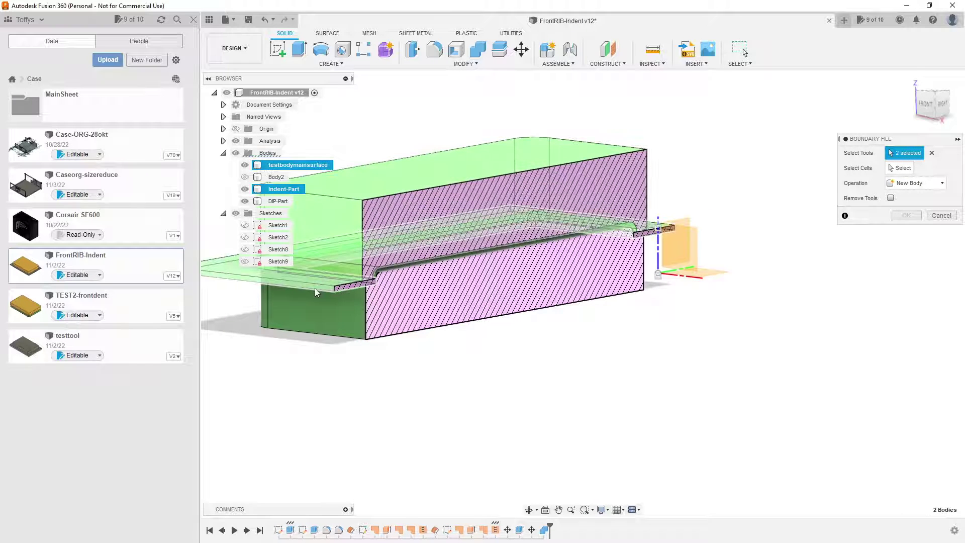
{"action": "left_click", "coordinate": [321, 321]}
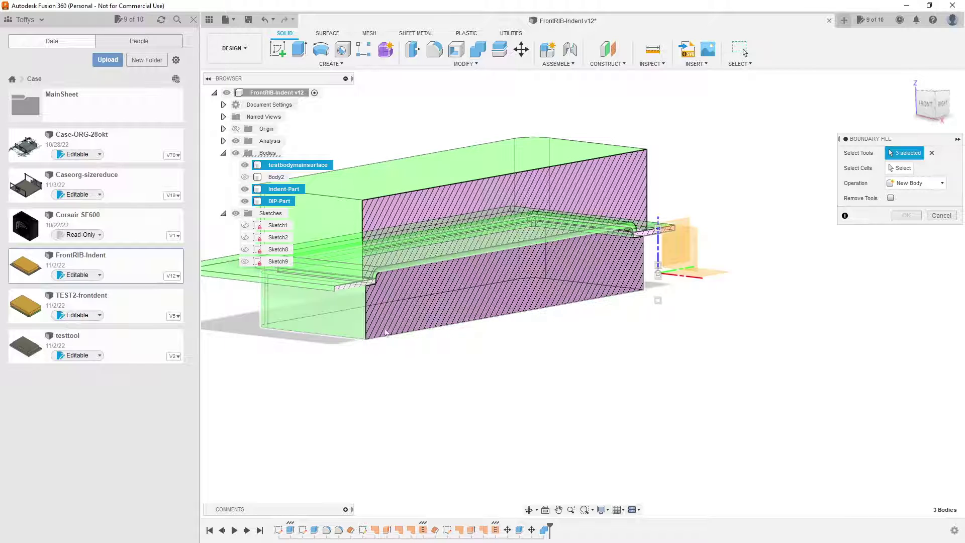
{"action": "scroll", "coordinate": [673, 261], "scroll_direction": "up", "scroll_amount": 3}
{"action": "scroll", "coordinate": [671, 259], "scroll_direction": "up", "scroll_amount": 3}
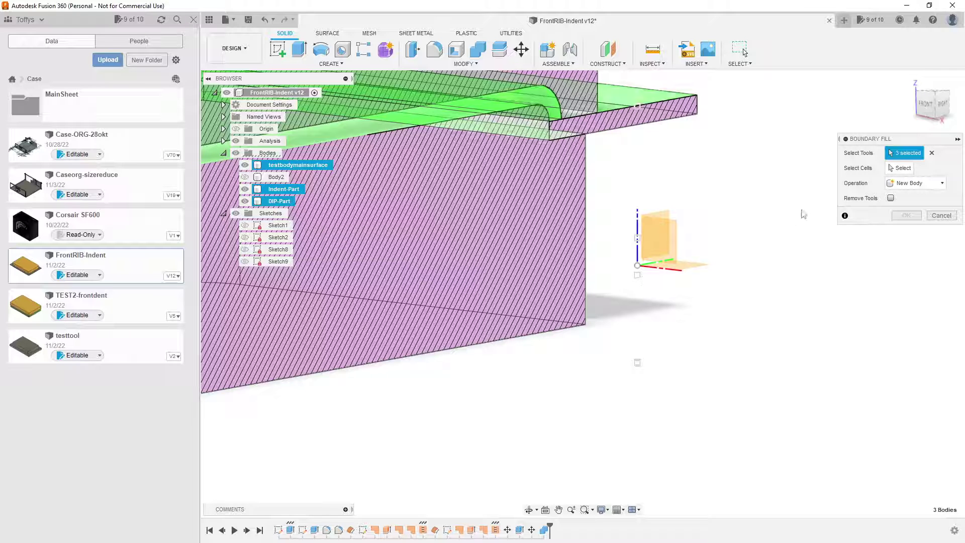
{"action": "scroll", "coordinate": [613, 338], "scroll_direction": "down", "scroll_amount": 5}
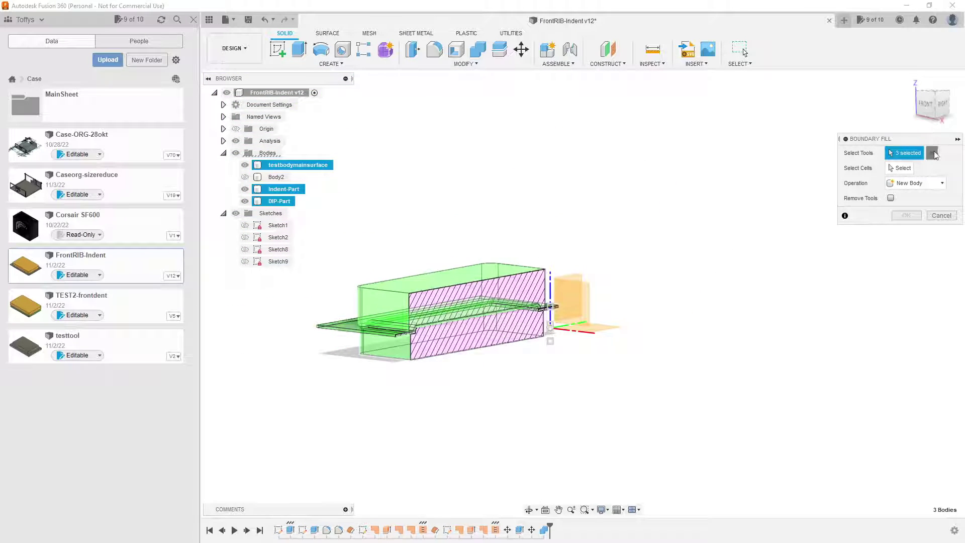
- Clear the tools, window-select all three bodies at once, and move on to cell selection
{"action": "left_click", "coordinate": [381, 381]}
{"action": "left_click", "coordinate": [370, 304]}
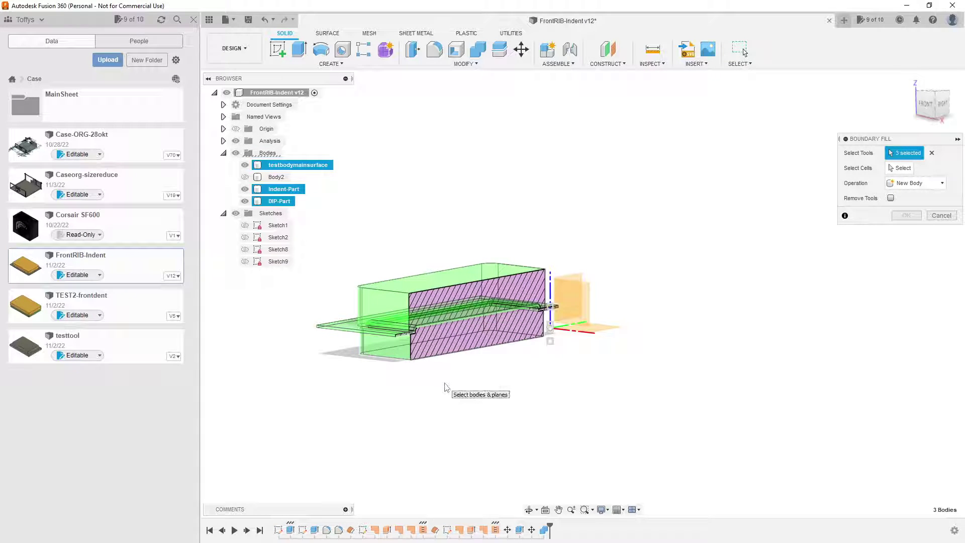
{"action": "left_click", "coordinate": [931, 154]}
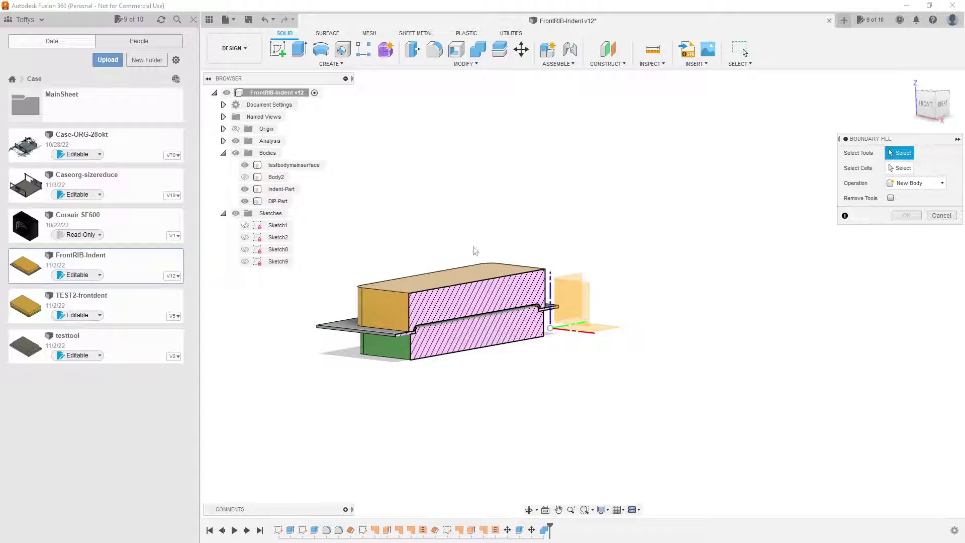
{"action": "left_click_drag", "start_coordinate": [631, 397], "coordinate": [355, 217]}
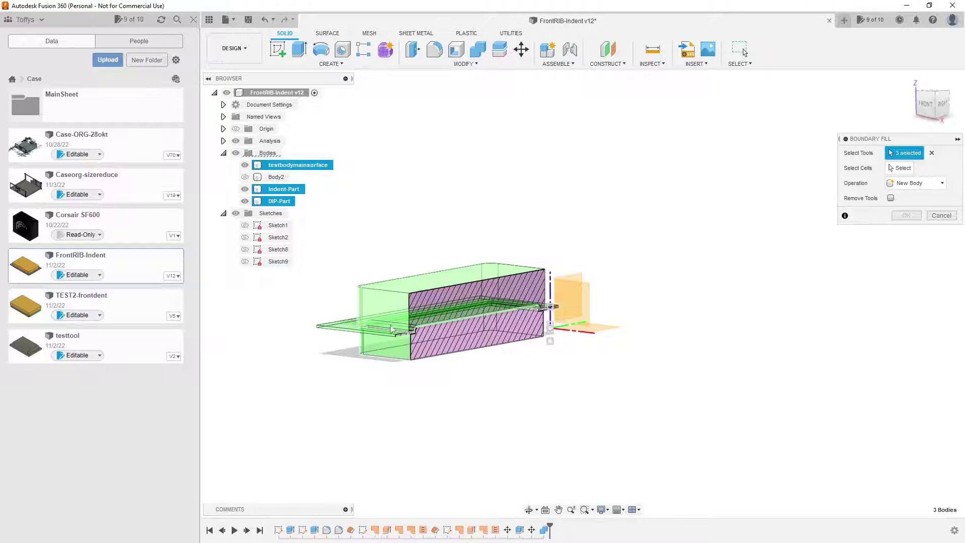
{"action": "scroll", "coordinate": [552, 341], "scroll_direction": "up", "scroll_amount": 5}
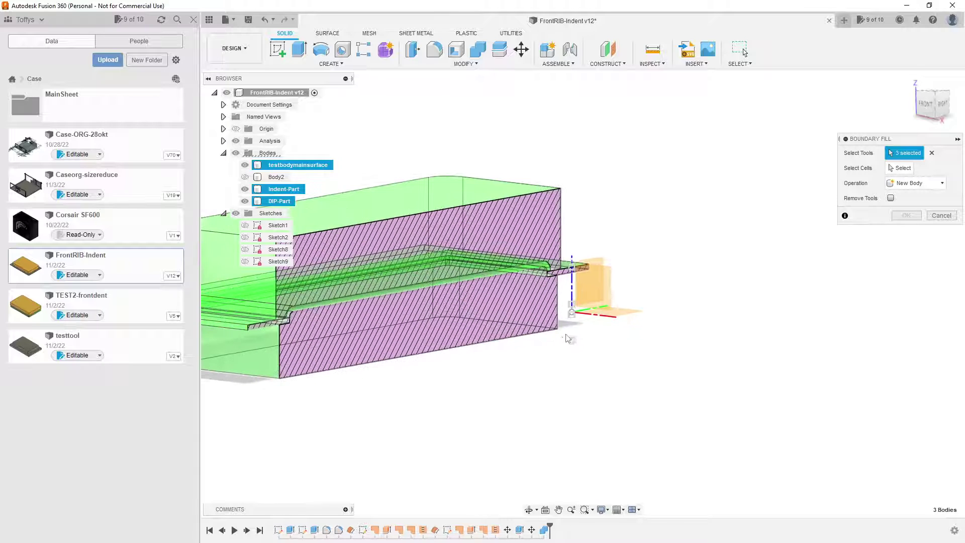
{"action": "scroll", "coordinate": [576, 329], "scroll_direction": "down", "scroll_amount": 4}
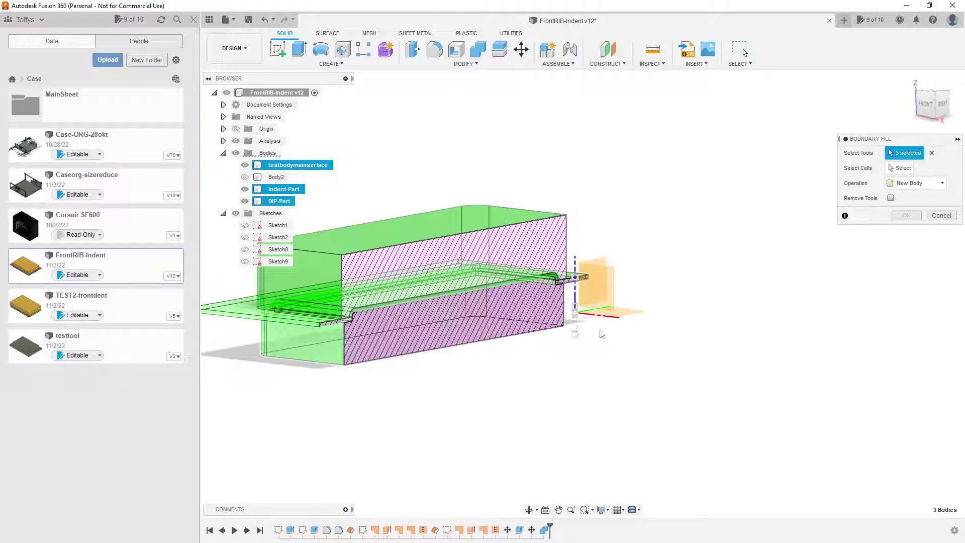
{"action": "scroll", "coordinate": [598, 332], "scroll_direction": "up", "scroll_amount": 1}
{"action": "scroll", "coordinate": [607, 341], "scroll_direction": "up", "scroll_amount": 2}
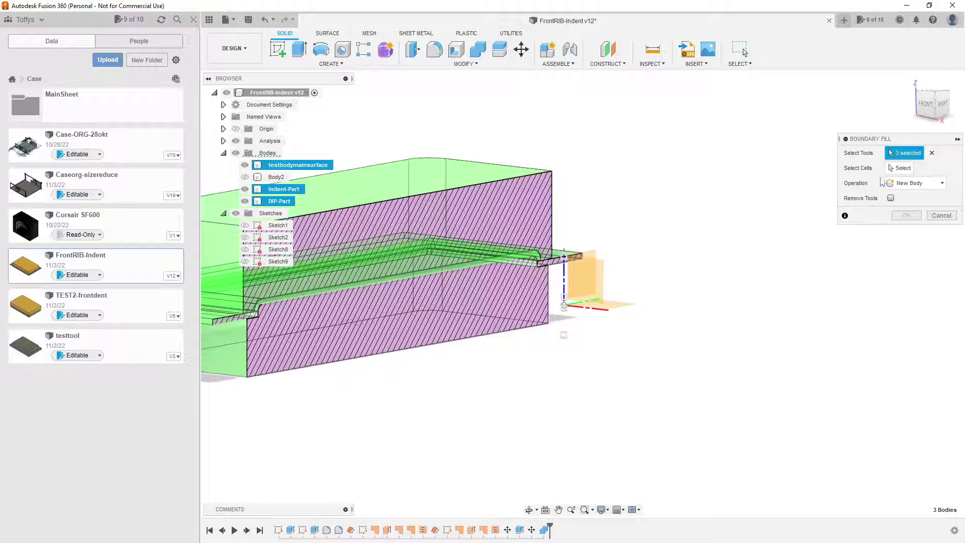
{"action": "key", "text": "Return"}
{"action": "scroll", "coordinate": [564, 312], "scroll_direction": "up", "scroll_amount": 3}
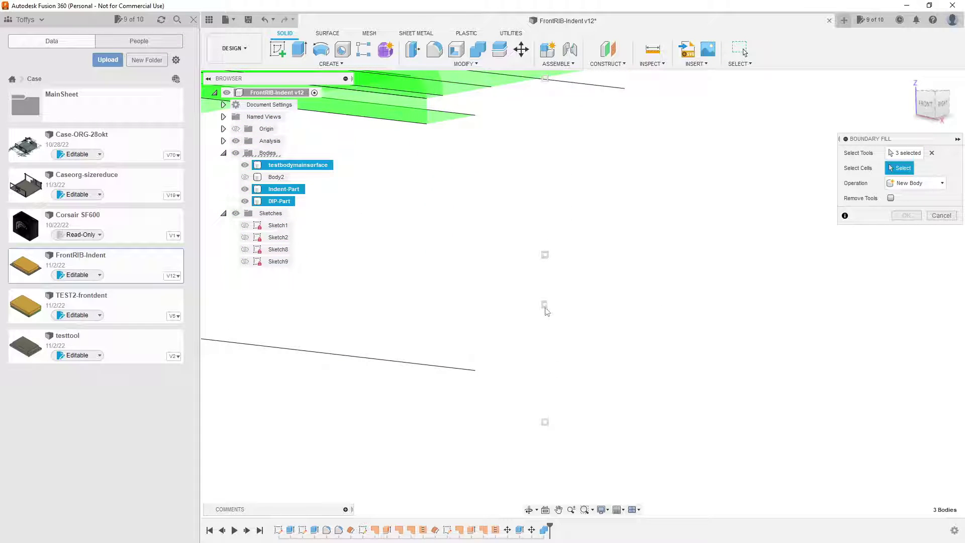
- Tick the single enclosed cell and confirm the fill to create Body28
{"action": "left_click", "coordinate": [545, 306]}
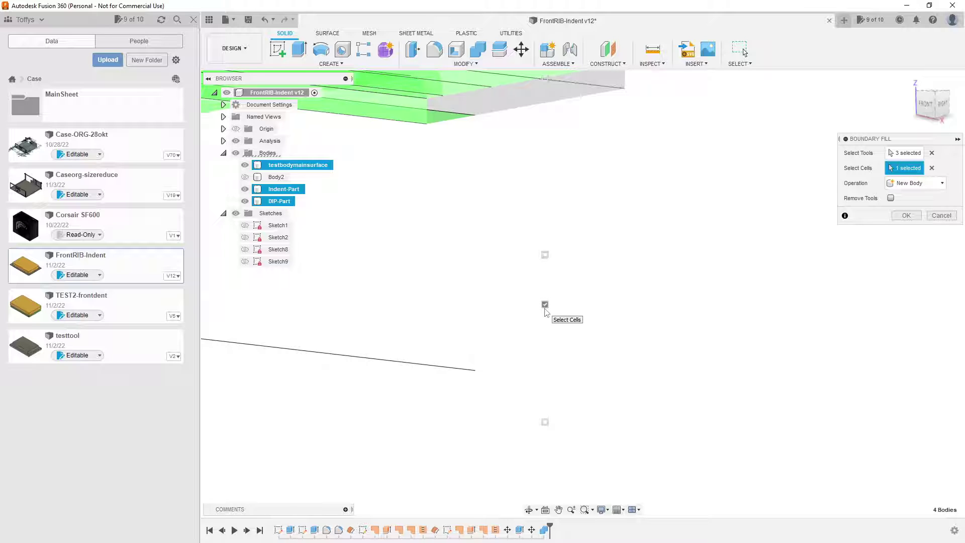
{"action": "scroll", "coordinate": [544, 312], "scroll_direction": "down", "scroll_amount": 5}
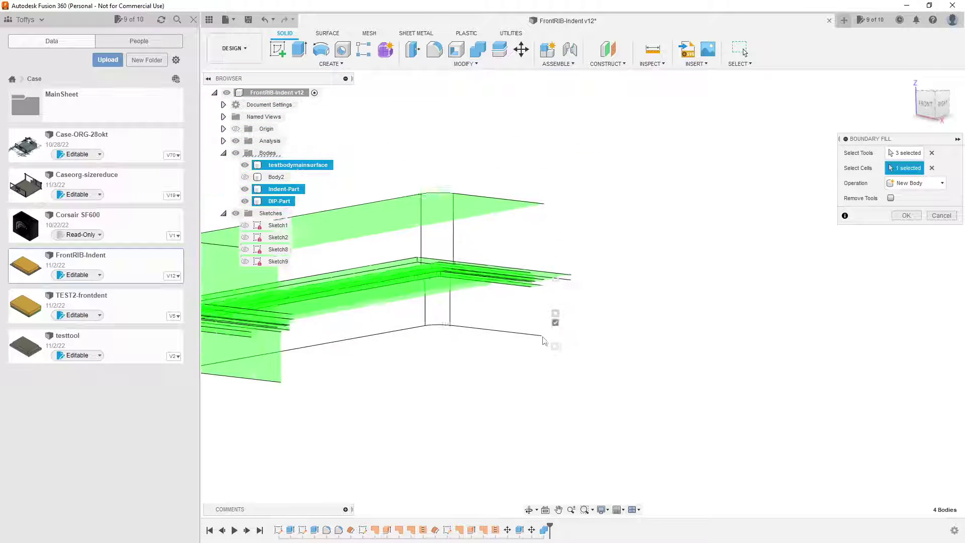
{"action": "scroll", "coordinate": [543, 341], "scroll_direction": "down", "scroll_amount": 1}
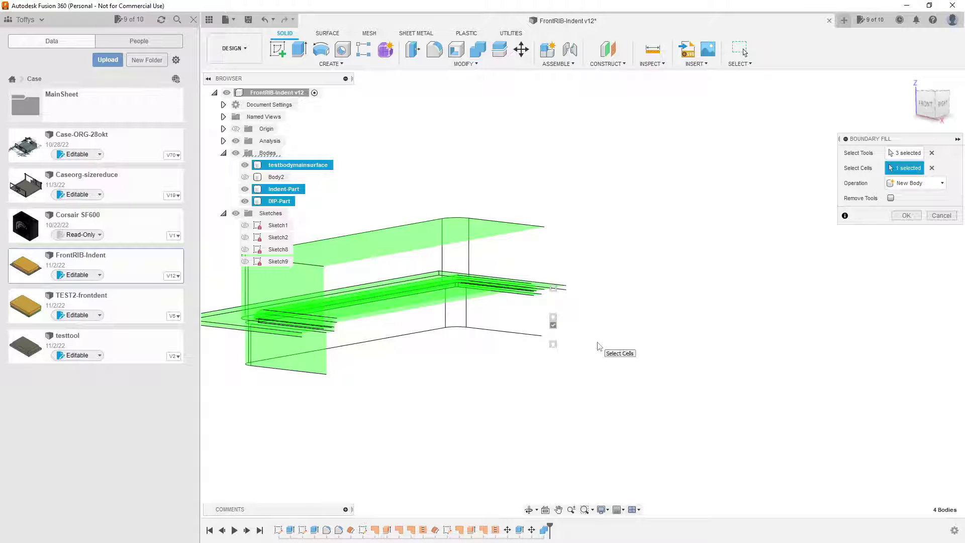
{"action": "left_click", "coordinate": [906, 215]}
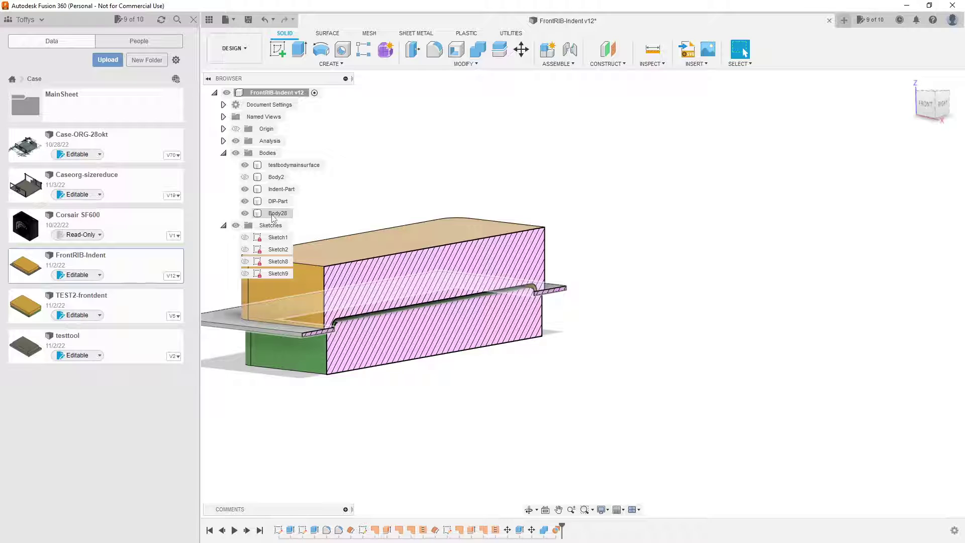
- Inspect Body28 and hide the Section1 cut to see the whole model
{"action": "left_click", "coordinate": [278, 213]}
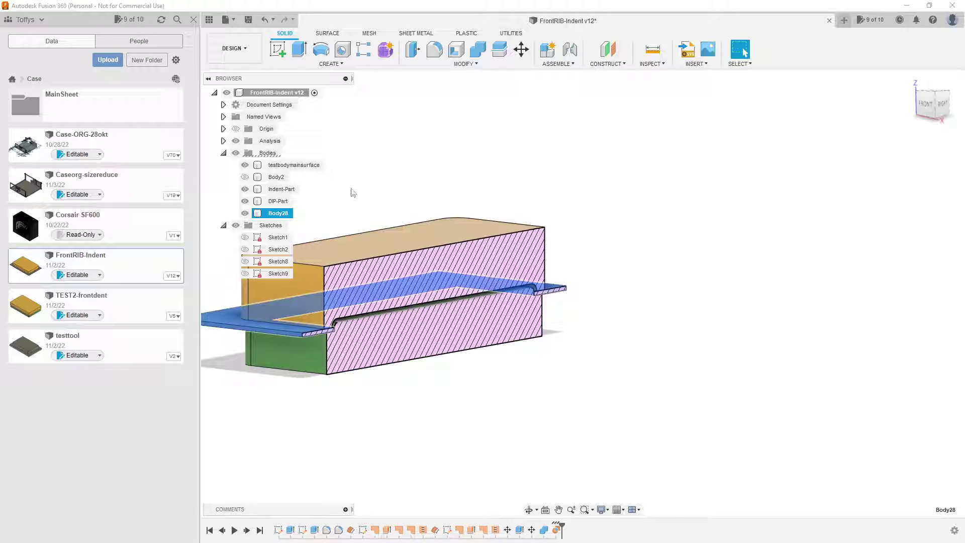
{"action": "left_click", "coordinate": [223, 140]}
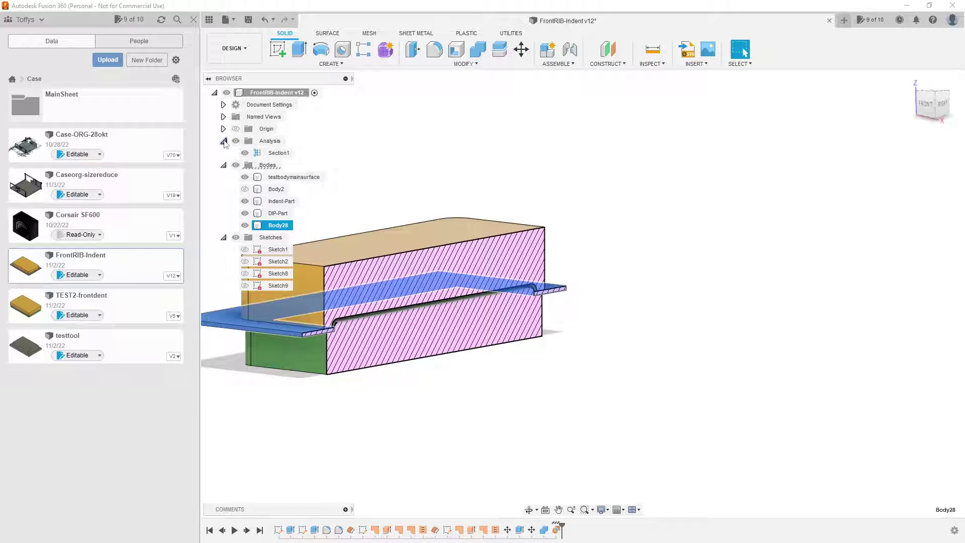
{"action": "right_click", "coordinate": [270, 155]}
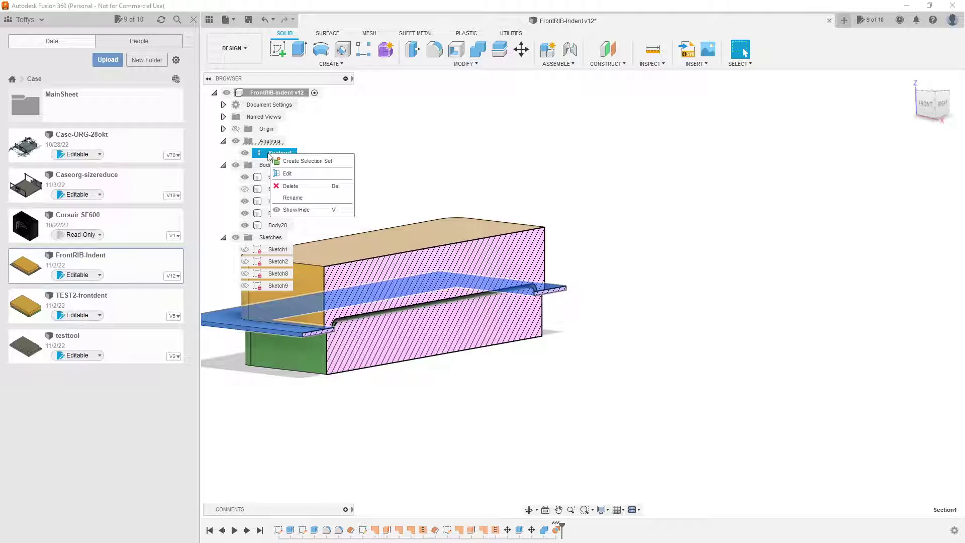
{"action": "left_click", "coordinate": [296, 209]}
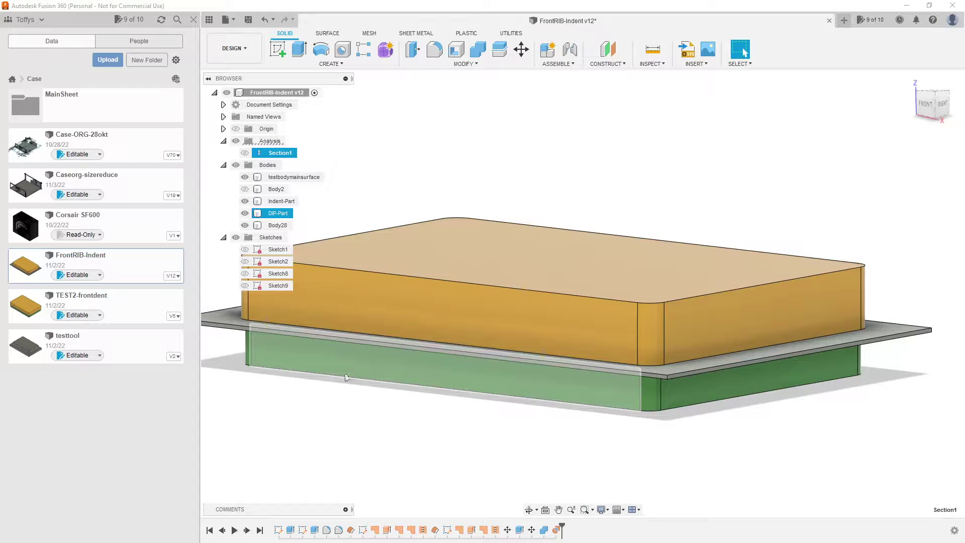
- Toggle DIP-Part and Indent-Part visibility off and on, then delete Body28
{"action": "left_click", "coordinate": [245, 213]}
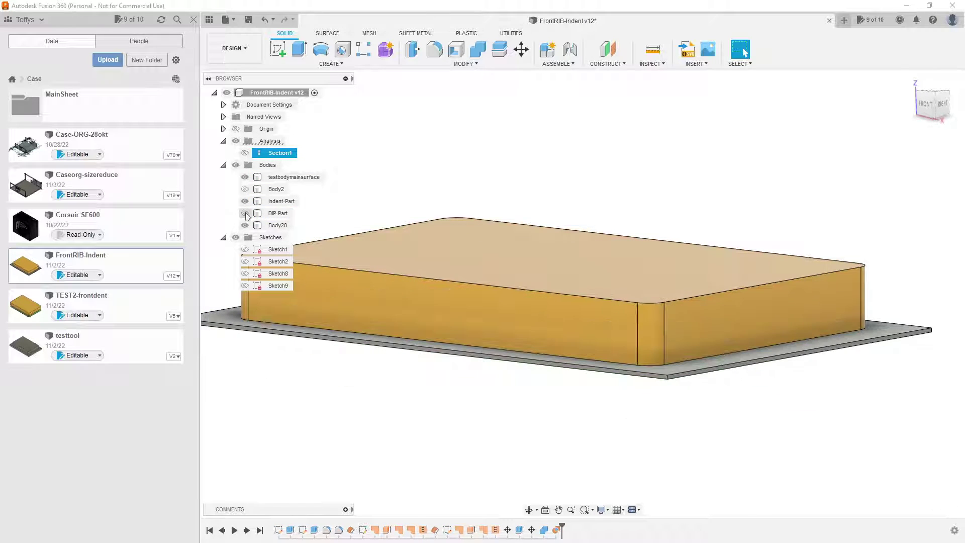
{"action": "left_click", "coordinate": [245, 201]}
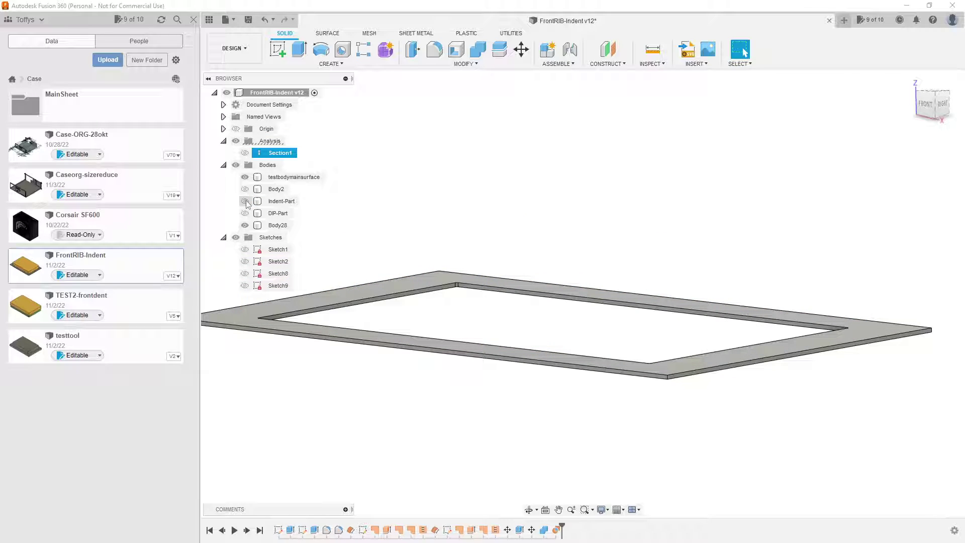
{"action": "left_click", "coordinate": [245, 201]}
{"action": "left_click", "coordinate": [245, 213]}
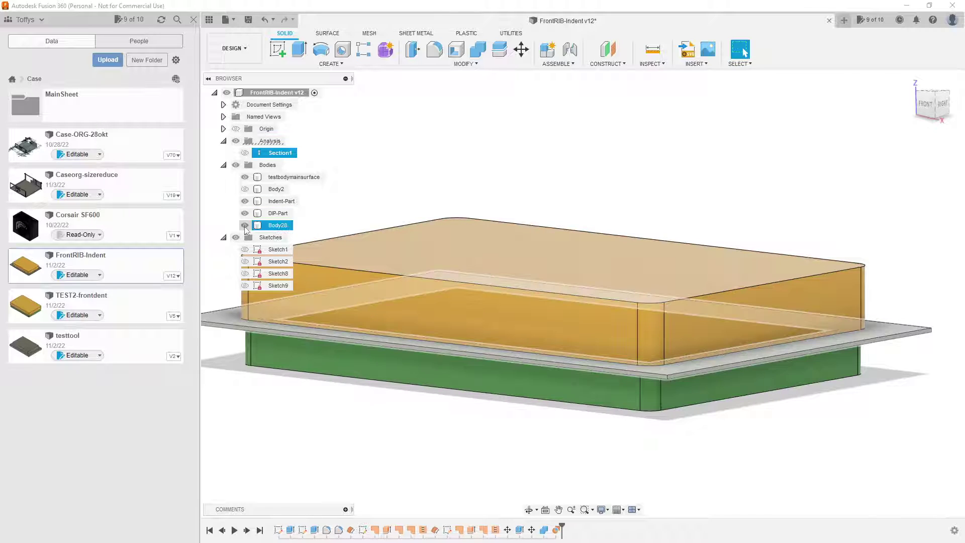
{"action": "right_click", "coordinate": [277, 226]}
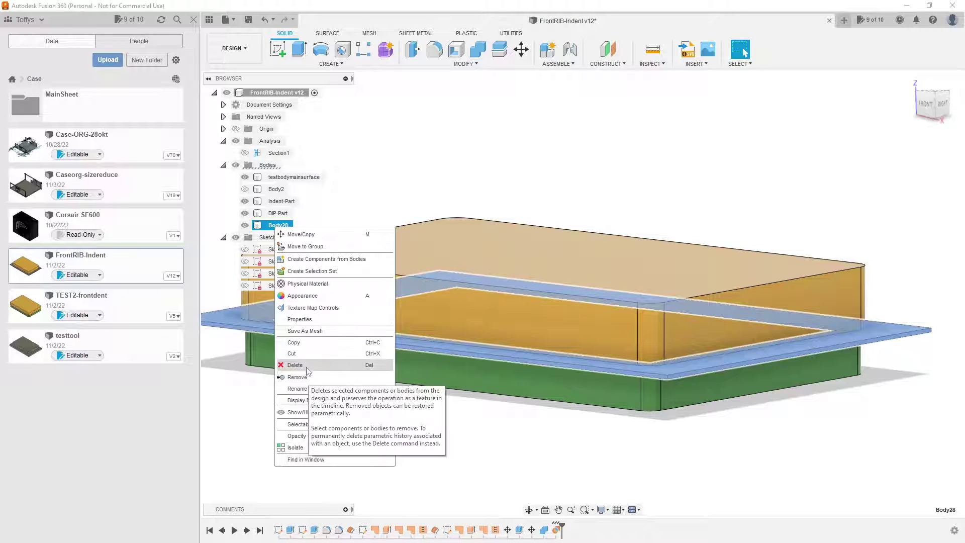
{"action": "left_click", "coordinate": [297, 366]}
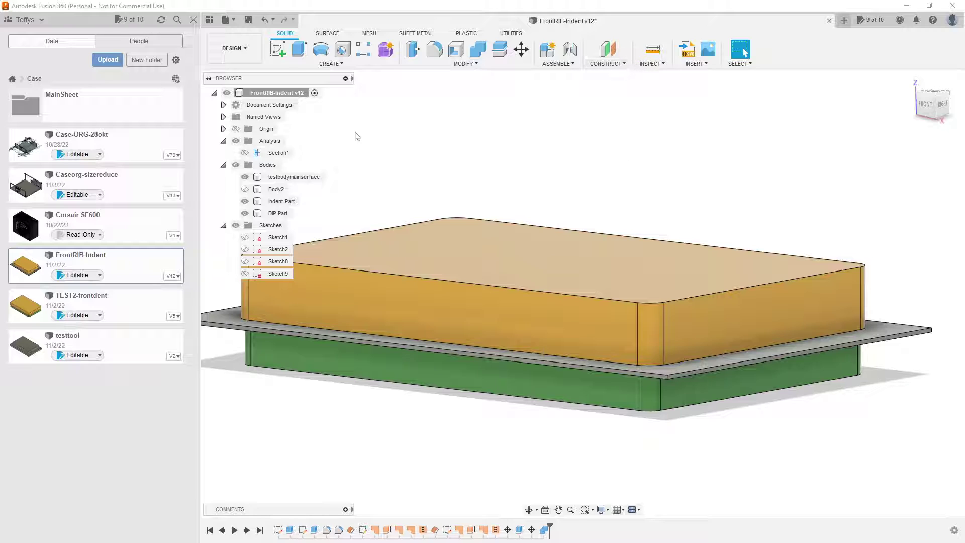
- Show Section1 and start a Boundary Fill with testbodymainsurface, Indent-Part and DIP-Part as tools
{"action": "left_click", "coordinate": [268, 154]}
{"action": "left_click", "coordinate": [244, 153]}
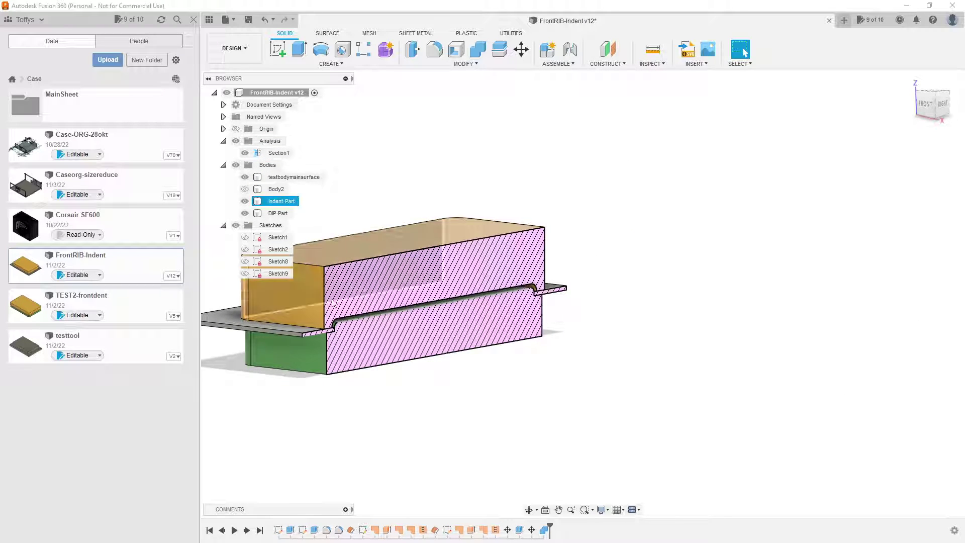
{"action": "left_click", "coordinate": [336, 66]}
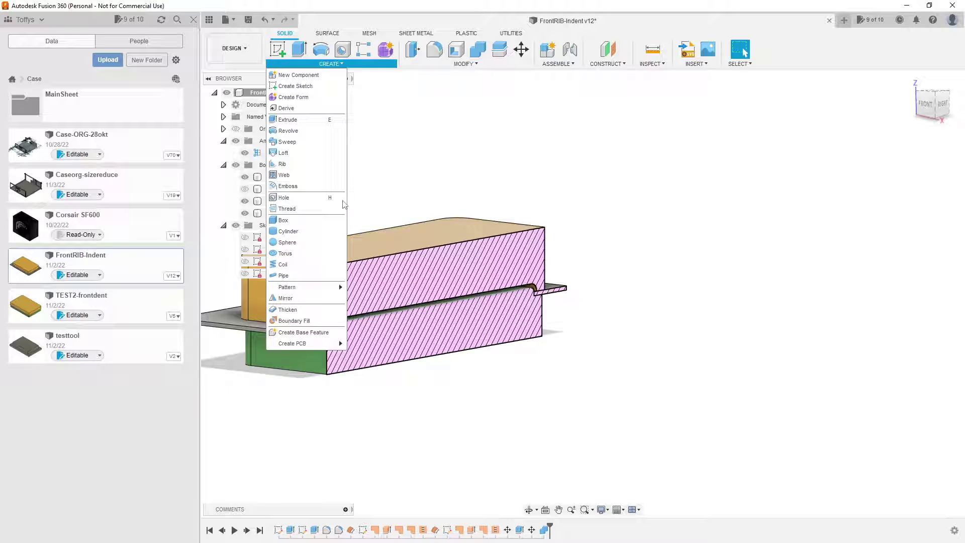
{"action": "left_click", "coordinate": [306, 333]}
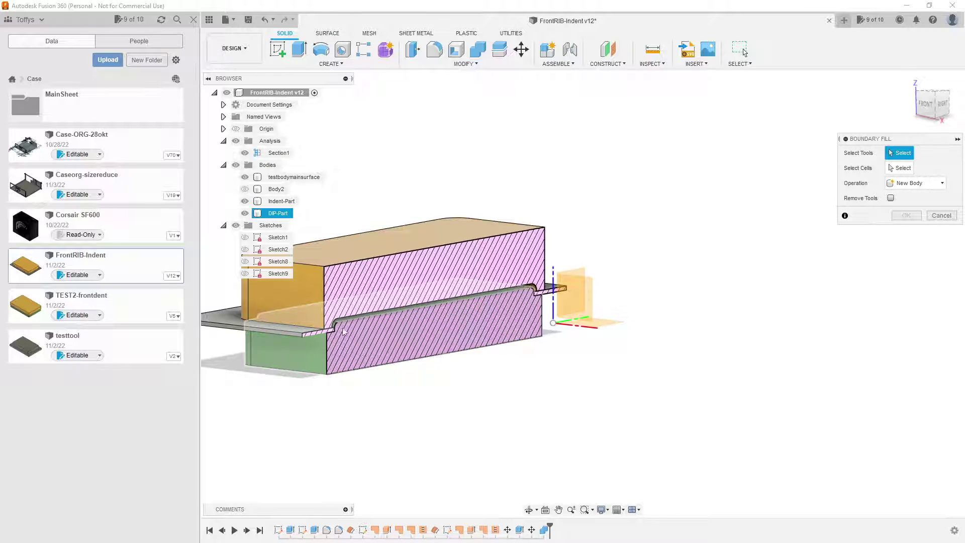
{"action": "left_click", "coordinate": [248, 332]}
{"action": "left_click", "coordinate": [248, 333]}
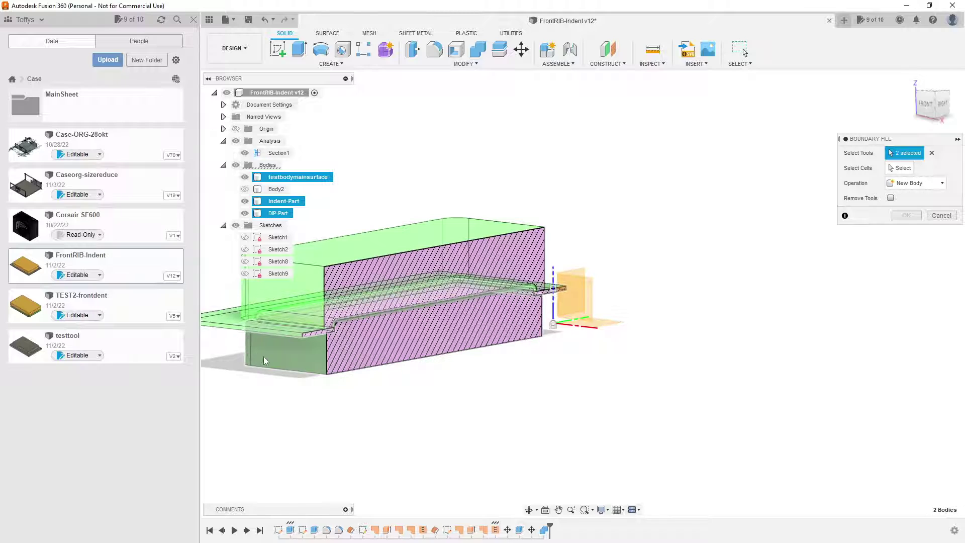
{"action": "left_click", "coordinate": [266, 361]}
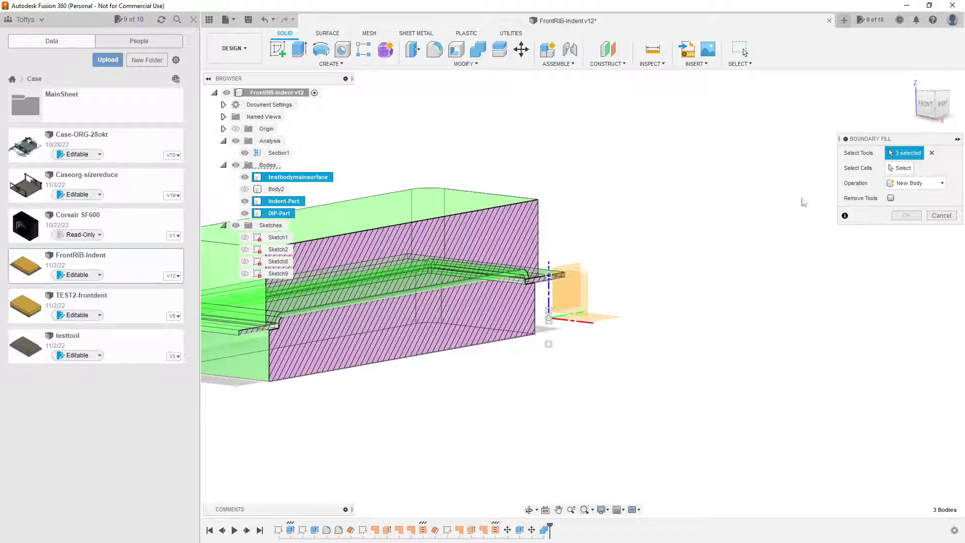
{"action": "left_click", "coordinate": [900, 168]}
- Select the cell between the tool bodies and confirm the fill to create Body29
{"action": "scroll", "coordinate": [561, 332], "scroll_direction": "up", "scroll_amount": 3}
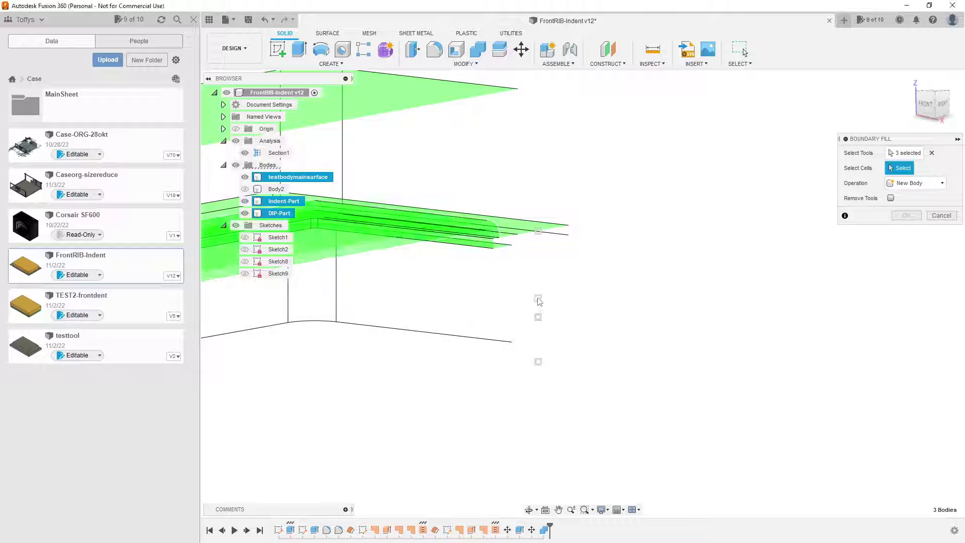
{"action": "scroll", "coordinate": [538, 304], "scroll_direction": "up", "scroll_amount": 3}
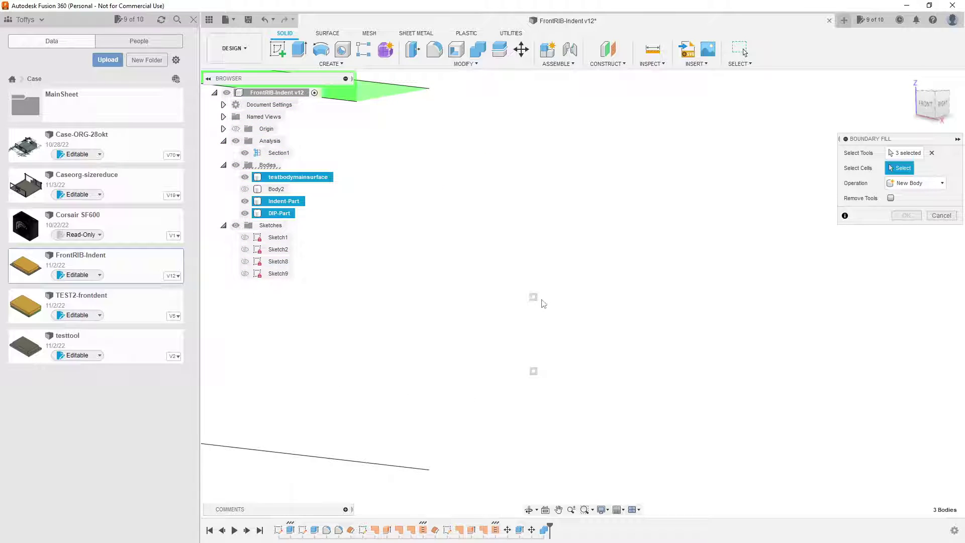
{"action": "scroll", "coordinate": [535, 304], "scroll_direction": "down", "scroll_amount": 3}
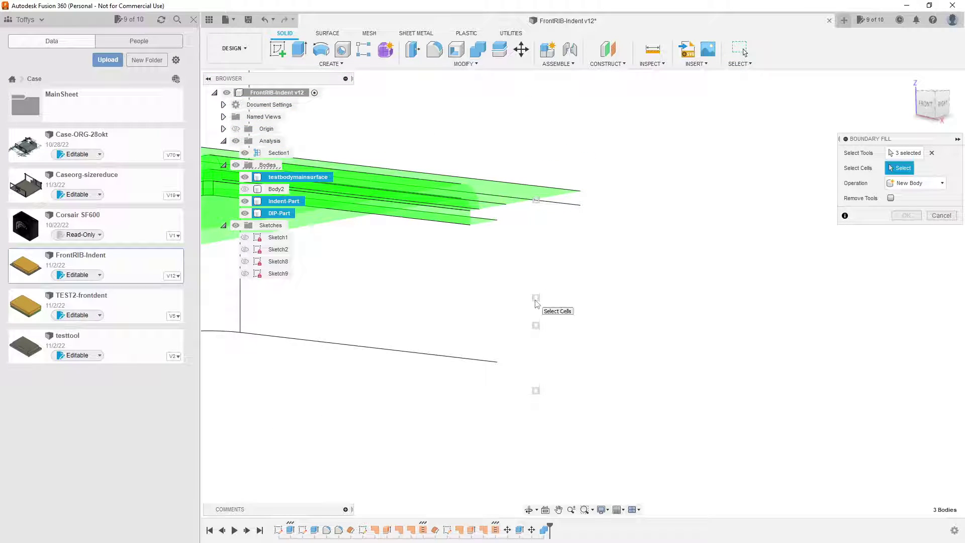
{"action": "left_click", "coordinate": [535, 200]}
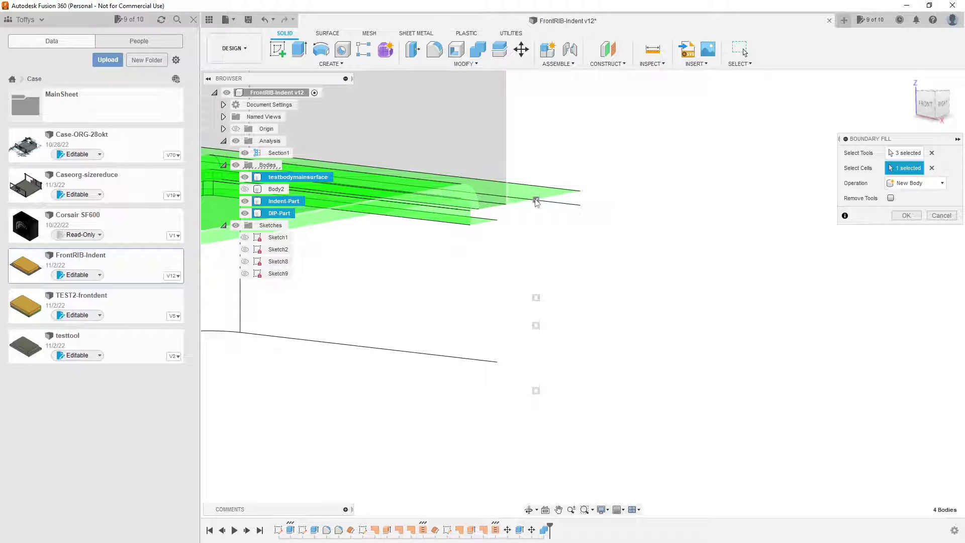
{"action": "scroll", "coordinate": [535, 200], "scroll_direction": "down", "scroll_amount": 3}
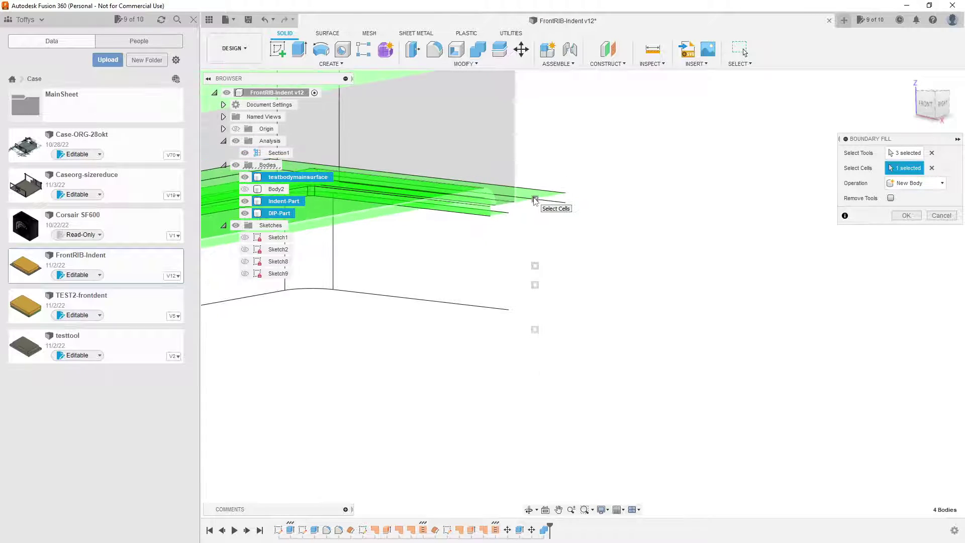
{"action": "scroll", "coordinate": [535, 200], "scroll_direction": "down", "scroll_amount": 2}
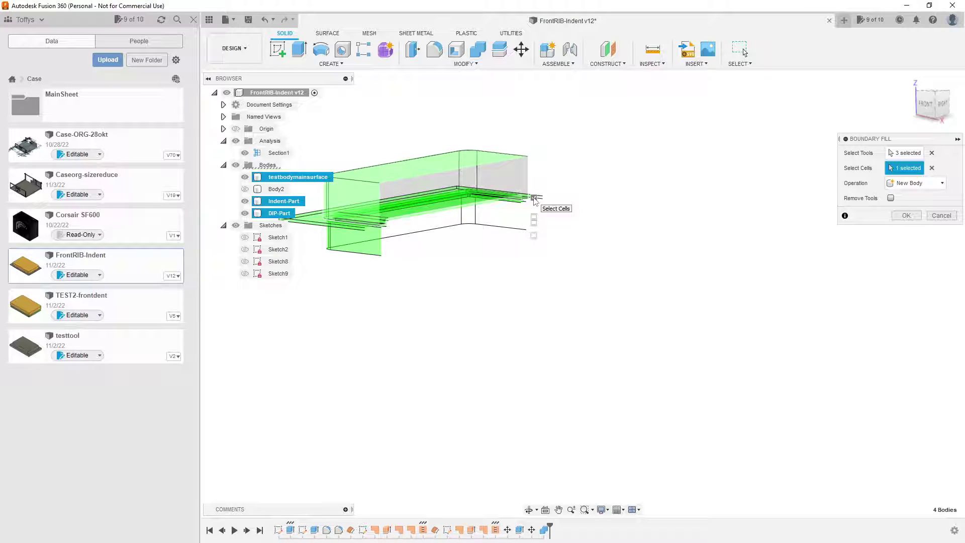
{"action": "scroll", "coordinate": [535, 200], "scroll_direction": "up", "scroll_amount": 3}
{"action": "left_click", "coordinate": [534, 199]}
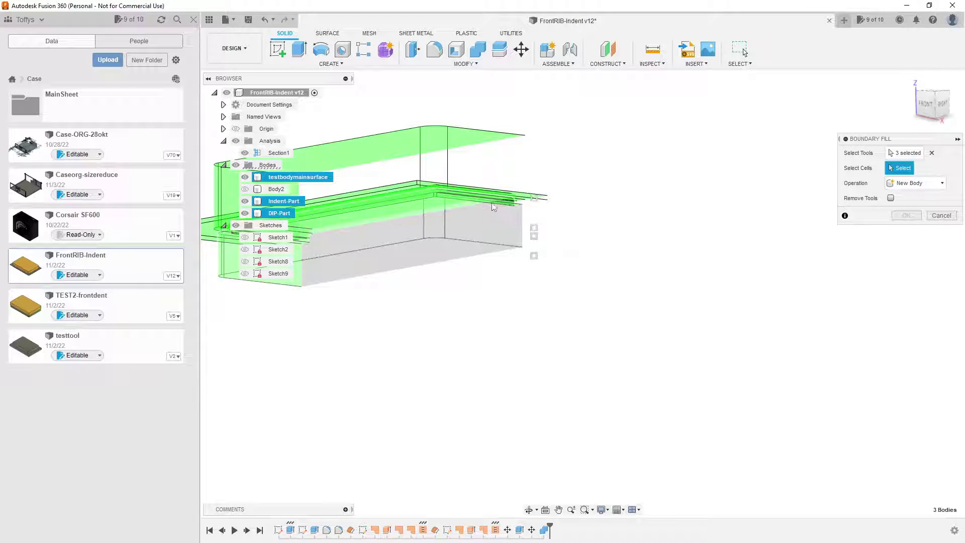
{"action": "left_click", "coordinate": [457, 204]}
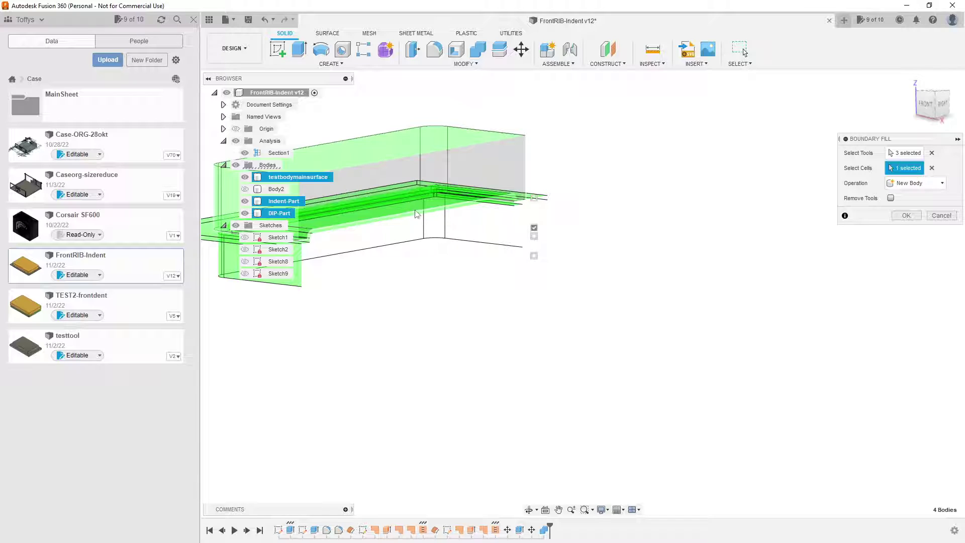
{"action": "left_click", "coordinate": [909, 218]}
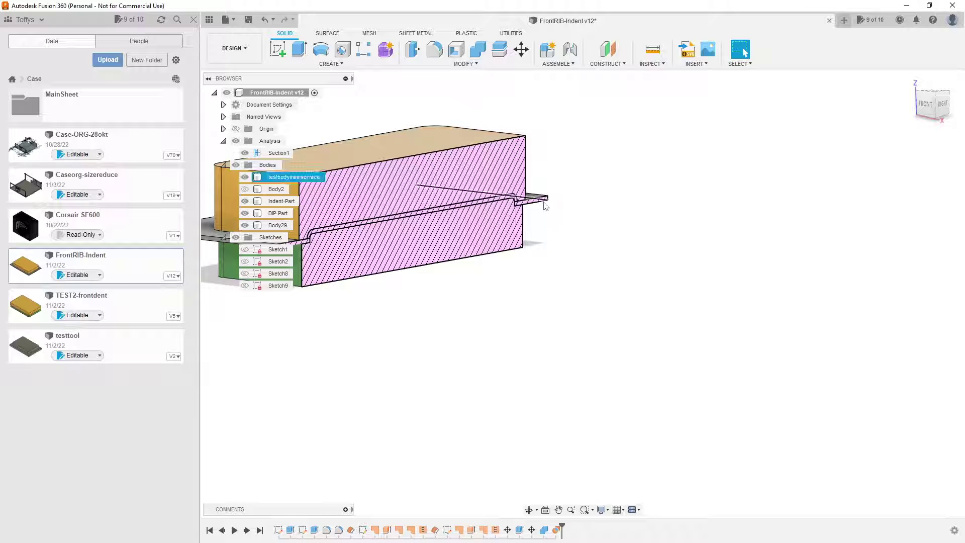
- Select Body29, hide the section cut, and snap to a right-side view
{"action": "left_click", "coordinate": [498, 201]}
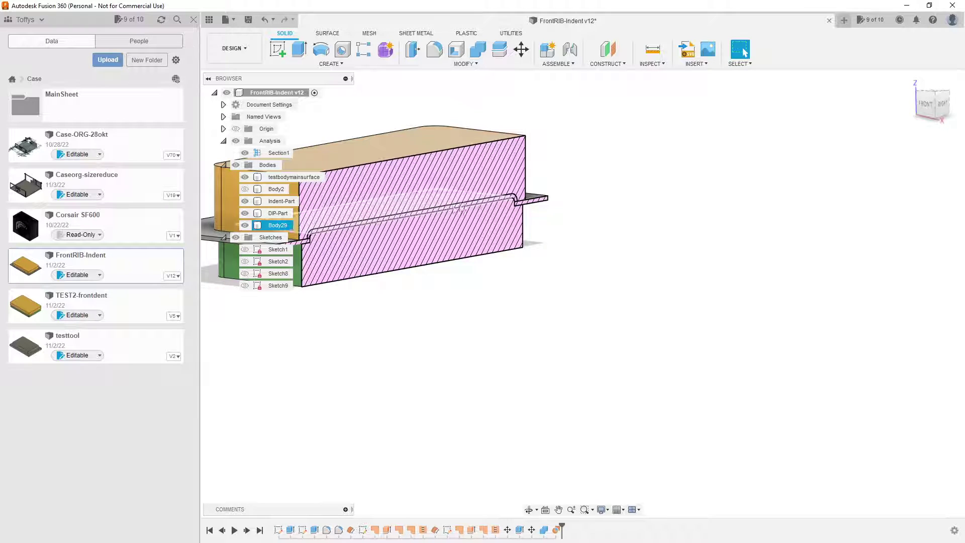
{"action": "key", "text": "Escape"}
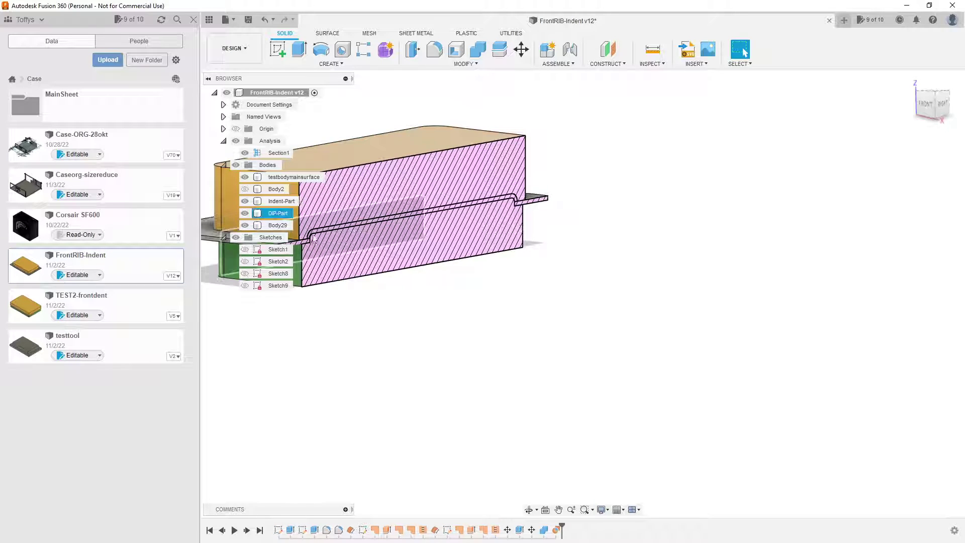
{"action": "left_click", "coordinate": [548, 203]}
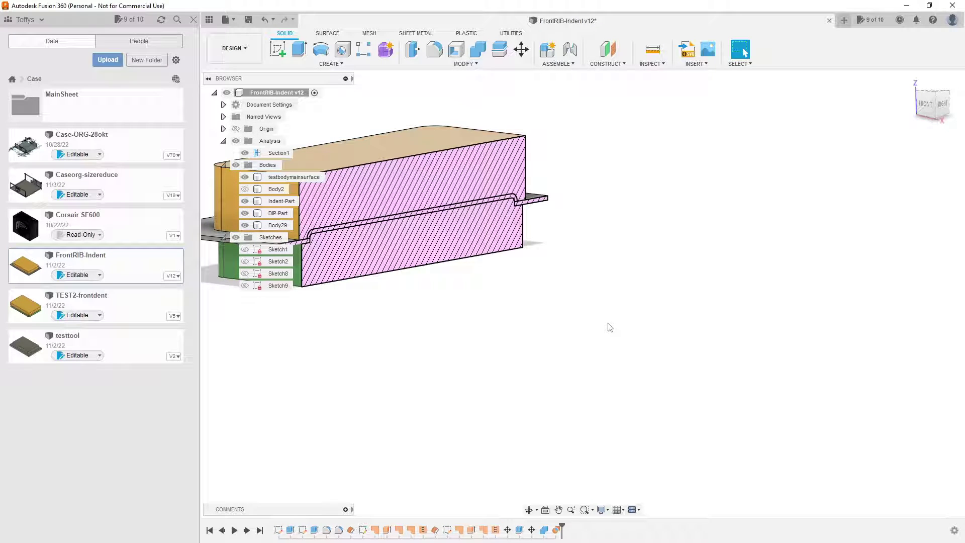
{"action": "middle_click_drag", "start_coordinate": [423, 299], "coordinate": [613, 387]}
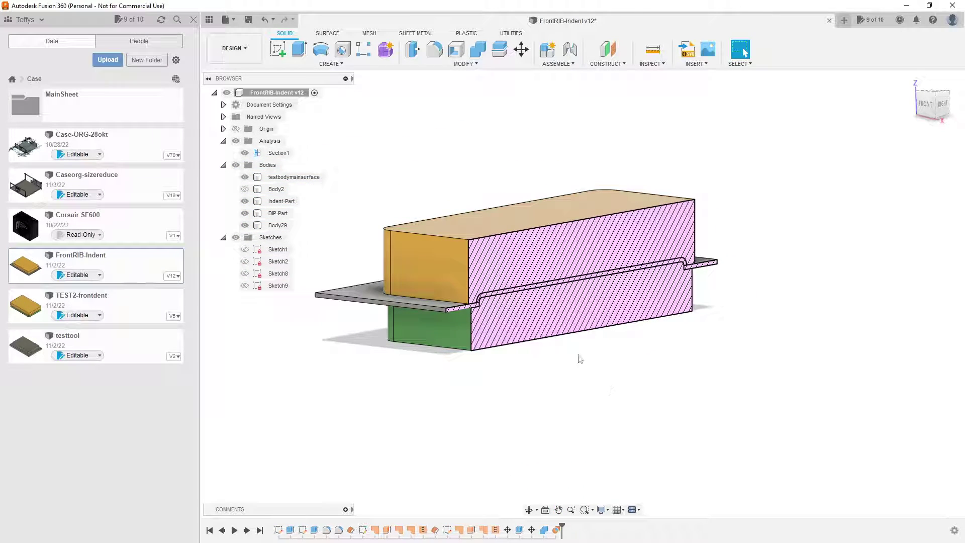
{"action": "left_click", "coordinate": [245, 153]}
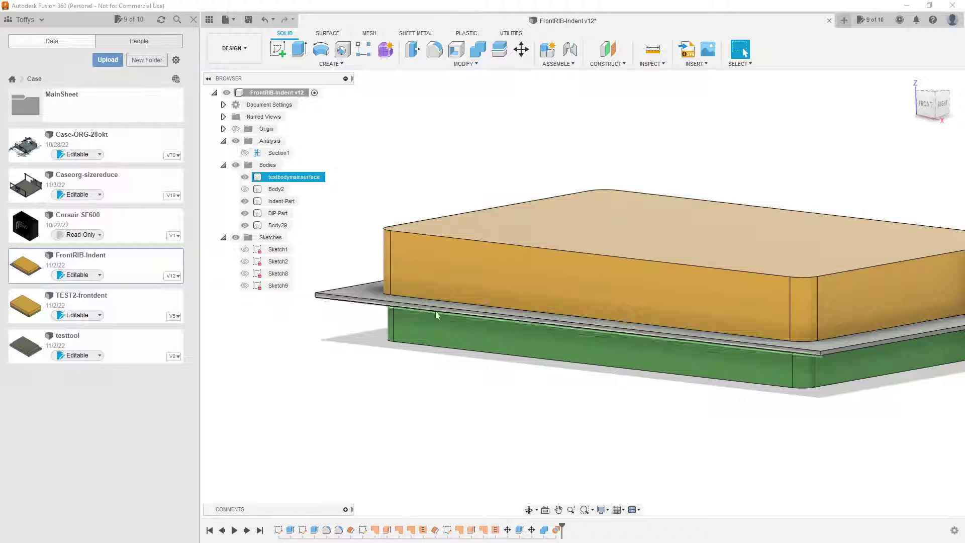
{"action": "left_click", "coordinate": [264, 214]}
{"action": "key", "text": "Escape"}
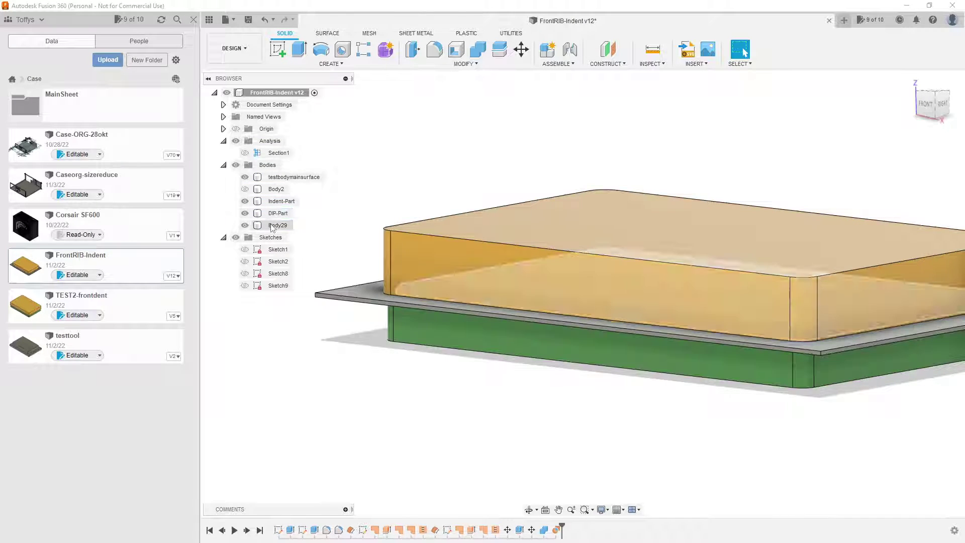
{"action": "middle_click_drag", "start_coordinate": [292, 234], "coordinate": [753, 301], "text": "shift"}
{"action": "left_click", "coordinate": [932, 105]}
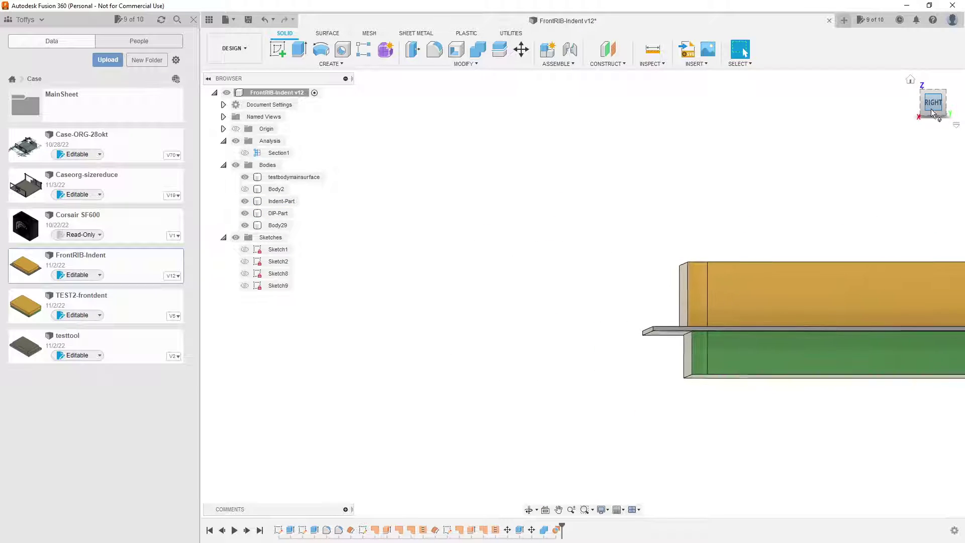
- Hide DIP-Part and Indent-Part, then view the ribbed plate in perspective
{"action": "left_click", "coordinate": [278, 226]}
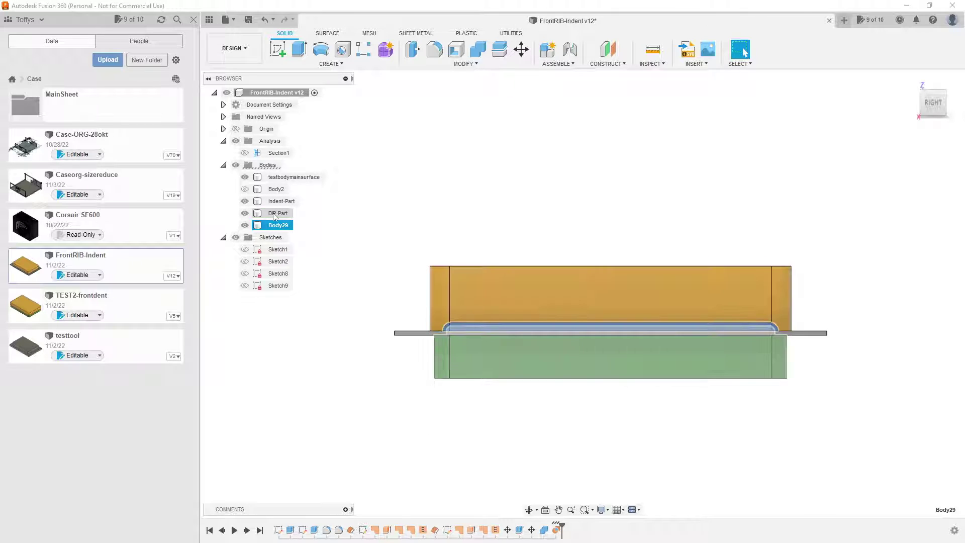
{"action": "left_click", "coordinate": [245, 213]}
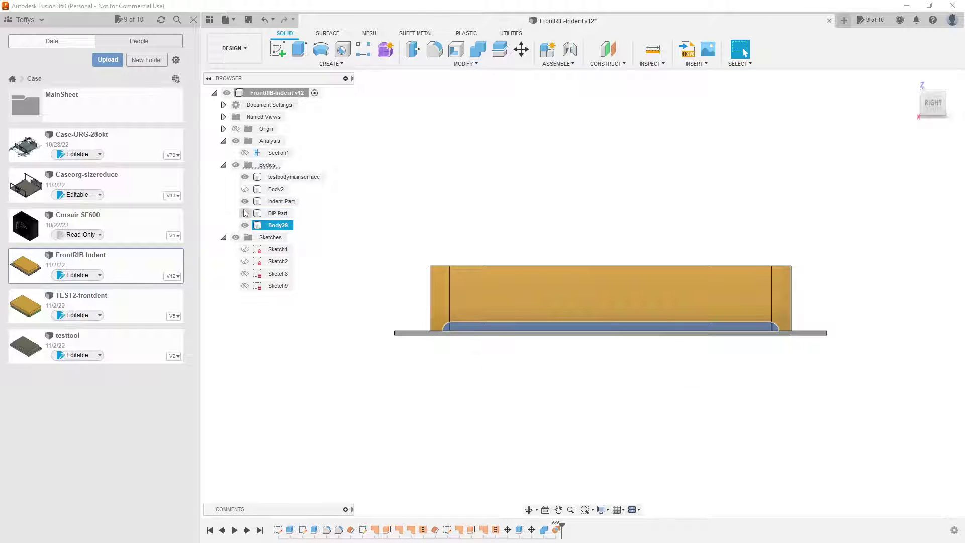
{"action": "left_click", "coordinate": [245, 201]}
{"action": "middle_click_drag", "start_coordinate": [454, 400], "coordinate": [743, 51], "text": "shift"}
{"action": "middle_click_drag", "start_coordinate": [566, 397], "coordinate": [782, 466], "text": "shift"}
{"action": "left_click", "coordinate": [781, 465]}
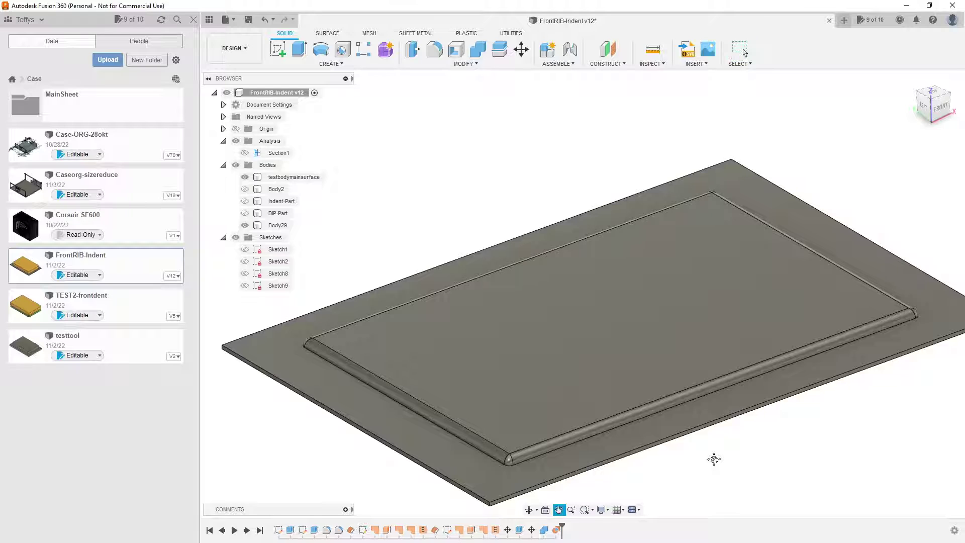
- Show the Section1 cut and inspect the sectioned Body29 plate from several angles
{"action": "middle_click_drag", "start_coordinate": [713, 457], "coordinate": [719, 398], "text": "shift"}
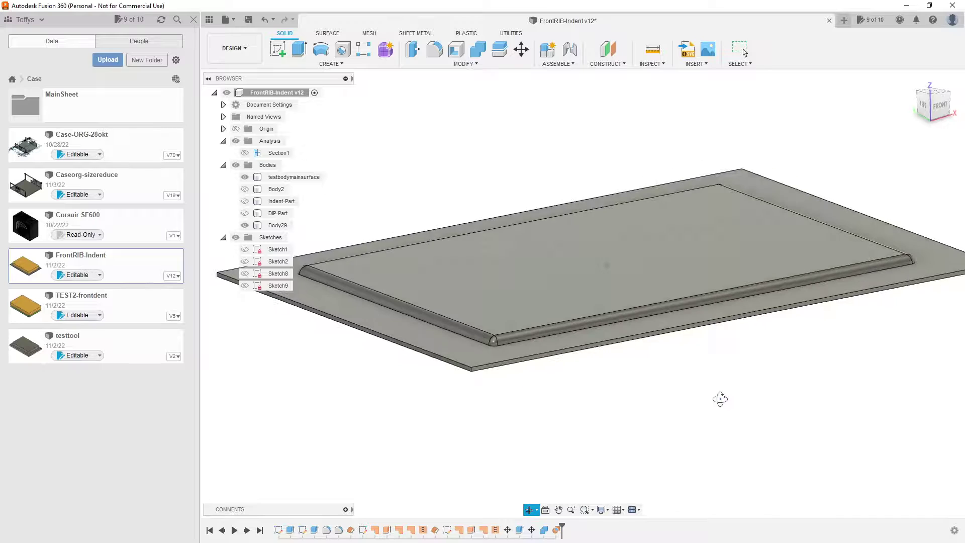
{"action": "left_click", "coordinate": [245, 153]}
{"action": "middle_click_drag", "start_coordinate": [616, 377], "coordinate": [541, 351], "text": "shift"}
{"action": "left_click", "coordinate": [461, 267]}
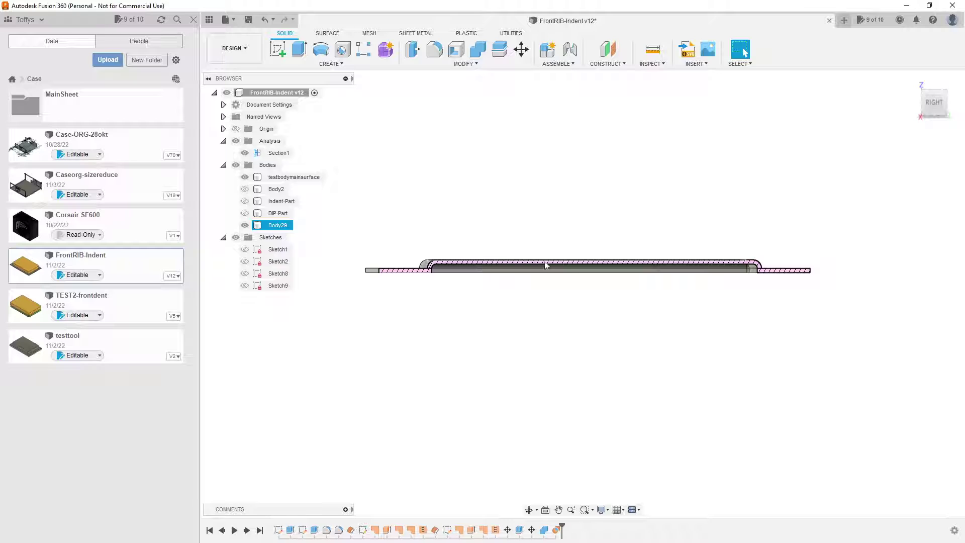
{"action": "left_click", "coordinate": [461, 301]}
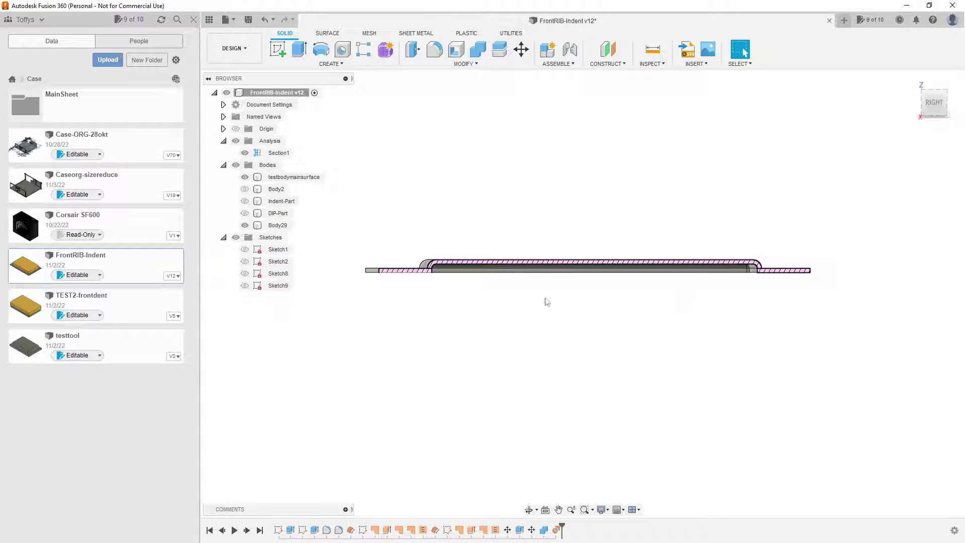
{"action": "left_click", "coordinate": [446, 266]}
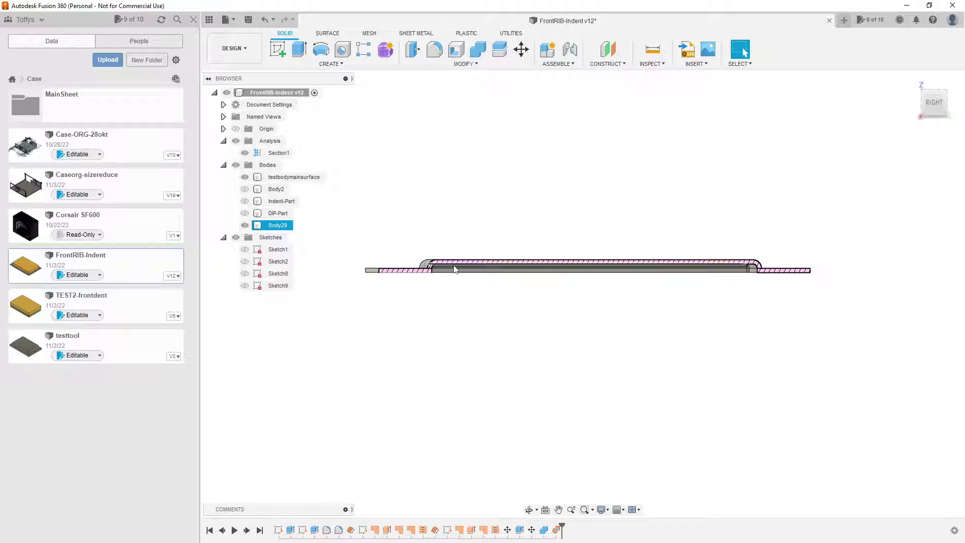
{"action": "left_click", "coordinate": [577, 327]}
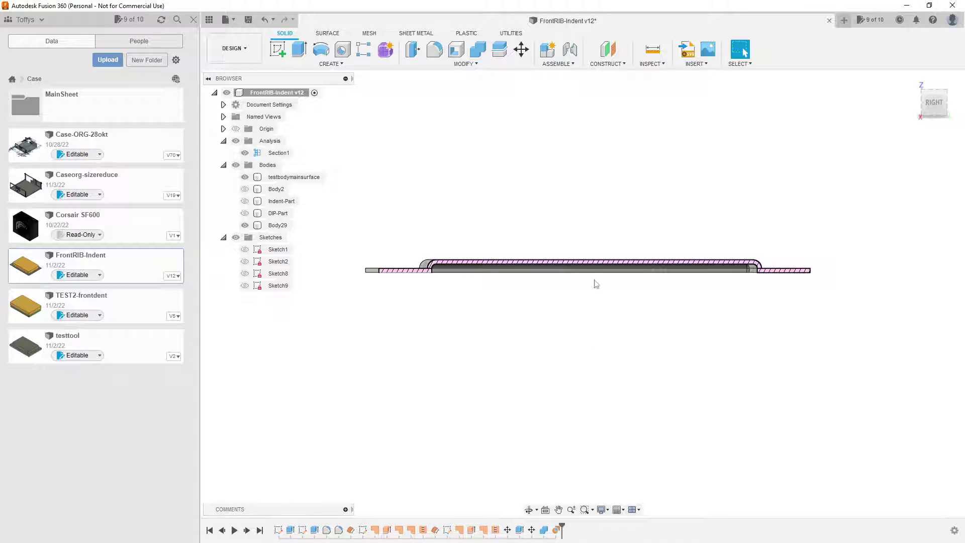
{"action": "middle_click_drag", "start_coordinate": [595, 284], "coordinate": [638, 312], "text": "shift"}
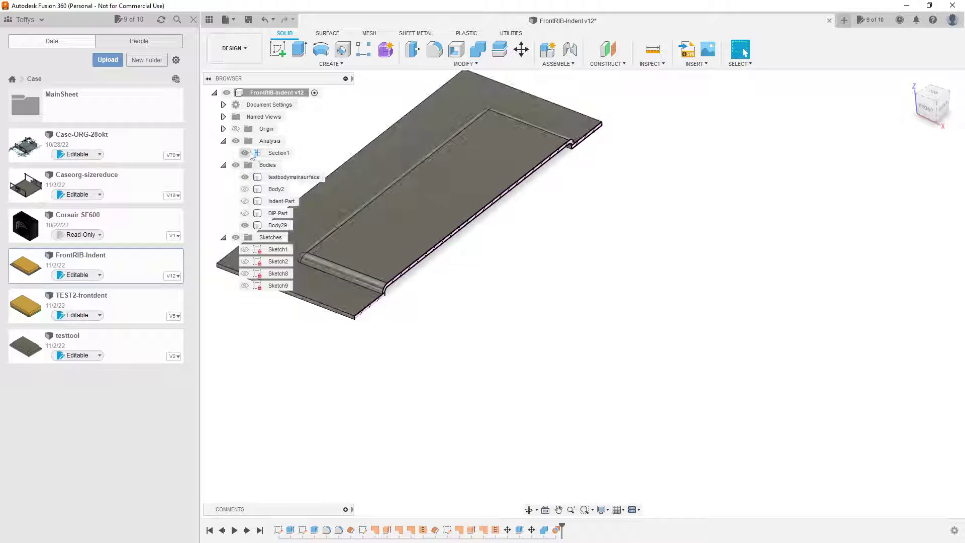
- Hide and re-show Section1, ending with a top-down view of the hatched cross-section
{"action": "left_click", "coordinate": [247, 153]}
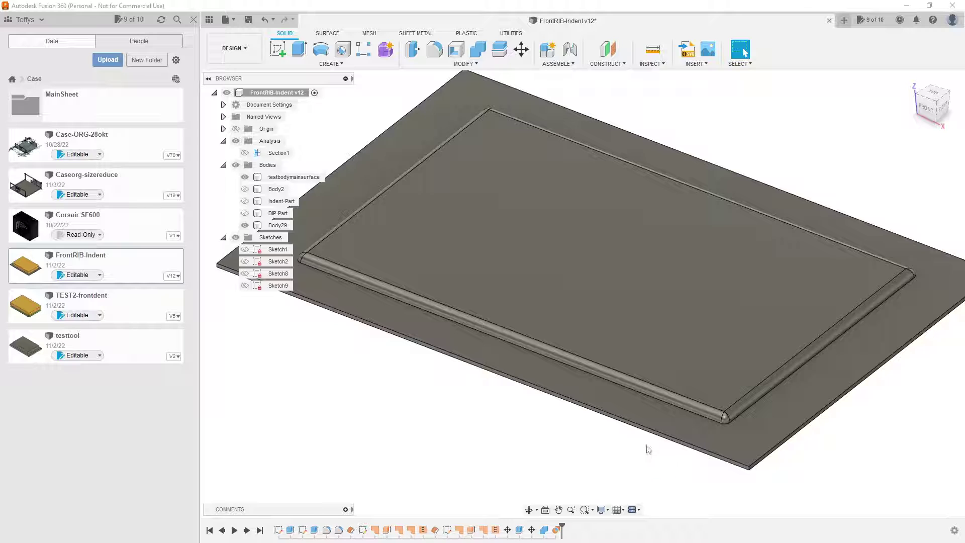
{"action": "middle_click_drag", "start_coordinate": [670, 456], "coordinate": [734, 424], "text": "shift"}
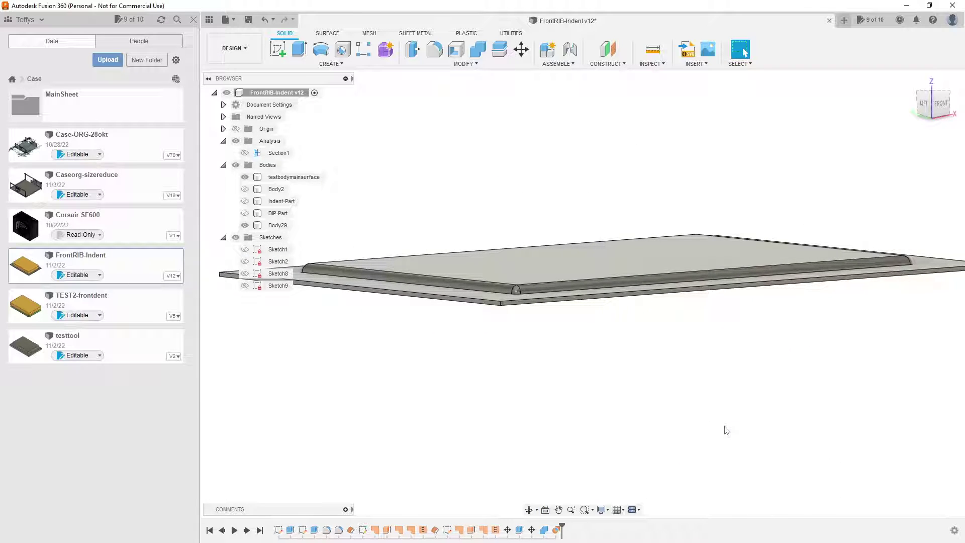
{"action": "left_click", "coordinate": [245, 152]}
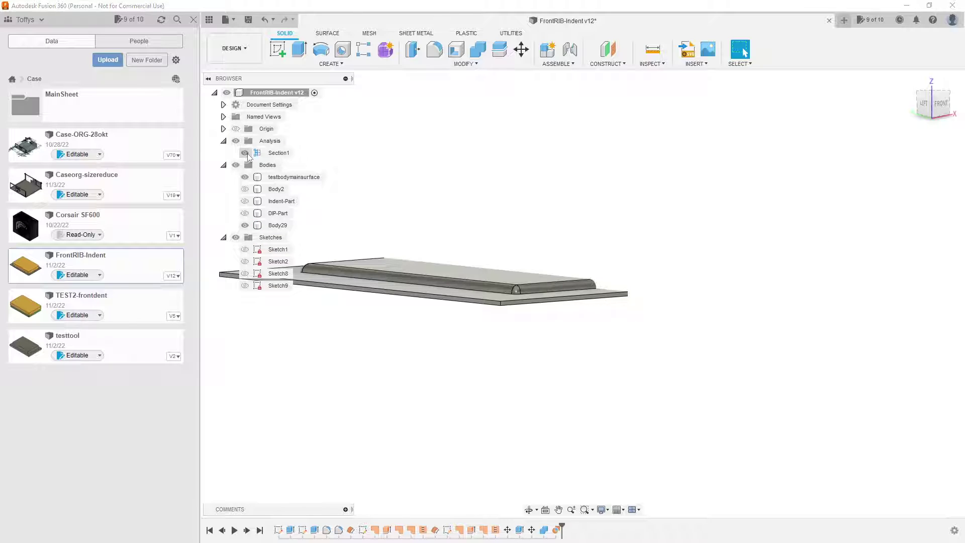
{"action": "middle_click_drag", "start_coordinate": [647, 356], "coordinate": [562, 356], "text": "shift"}
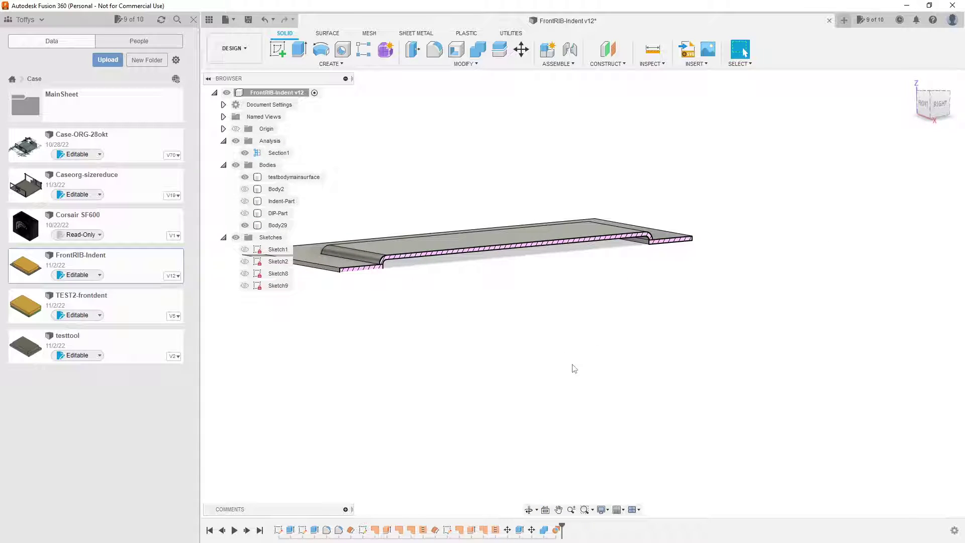
{"action": "middle_click_drag", "start_coordinate": [543, 308], "coordinate": [621, 345]}
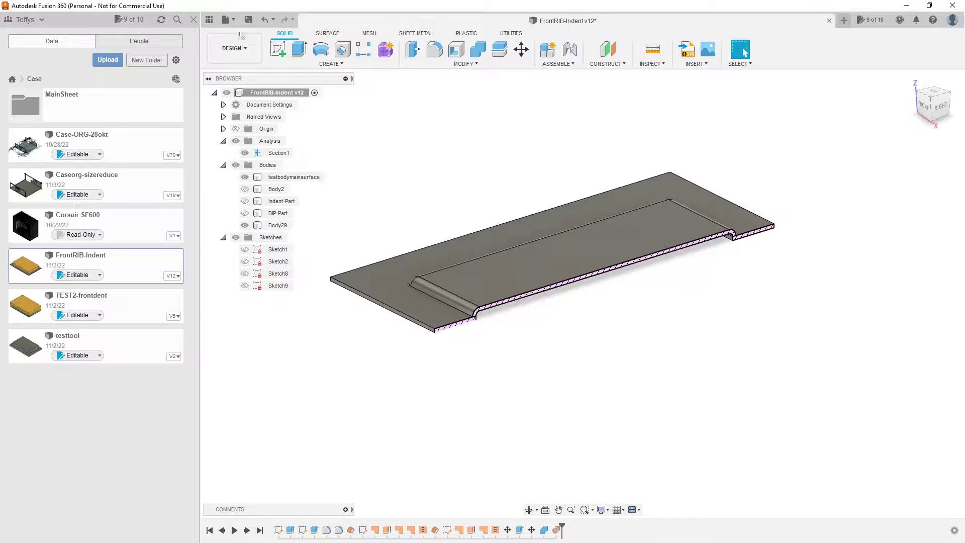
- Open the Caseorg-sizereduce design from the Data Panel
{"action": "left_click", "coordinate": [225, 20]}
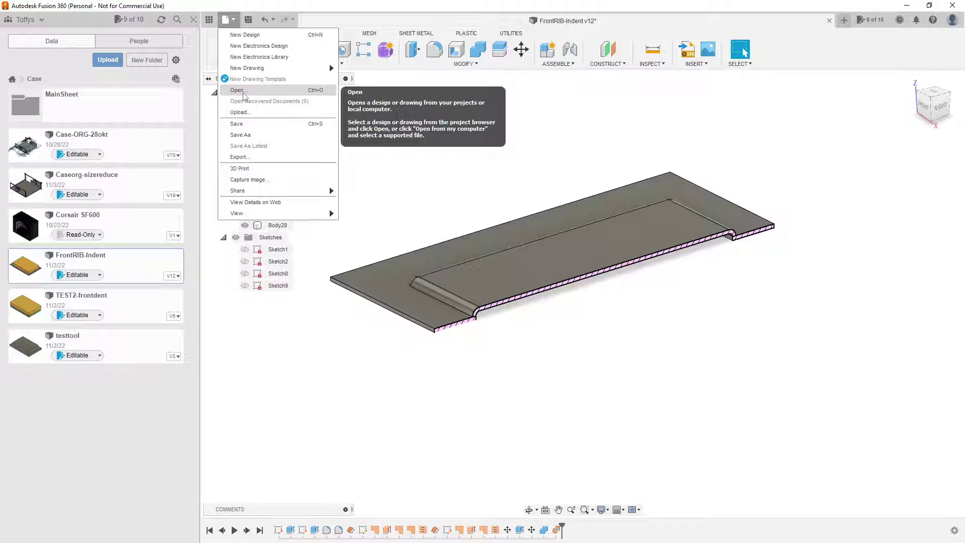
{"action": "left_click", "coordinate": [116, 188]}
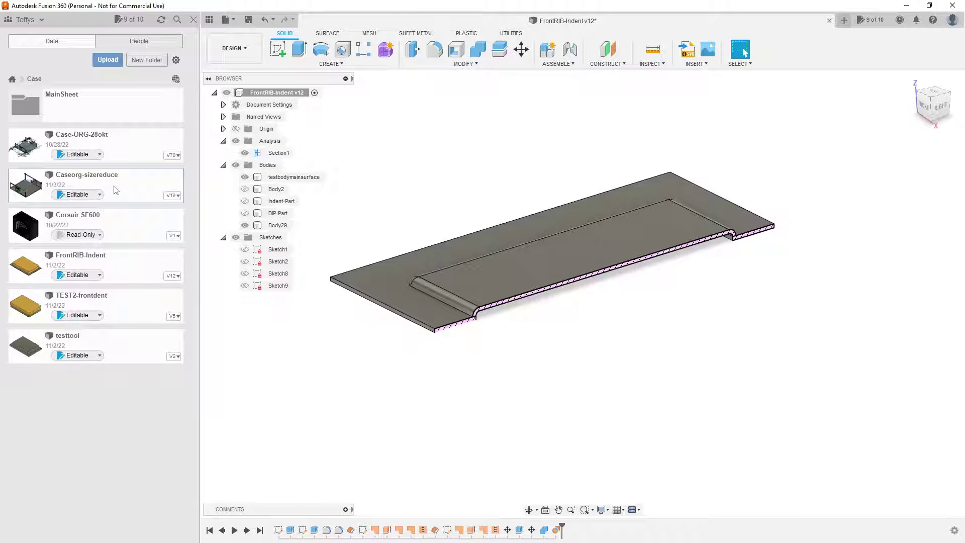
{"action": "double_click", "coordinate": [116, 190]}
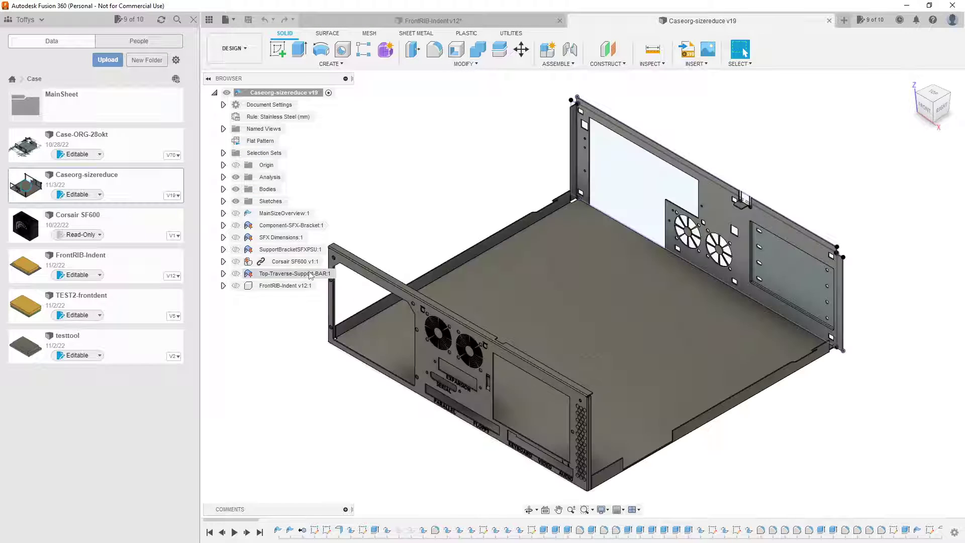
{"action": "left_click", "coordinate": [529, 509]}
{"action": "left_click_drag", "start_coordinate": [834, 304], "coordinate": [719, 309]}
{"action": "key", "text": "Escape"}
{"action": "scroll", "coordinate": [526, 332], "scroll_direction": "up", "scroll_amount": 6}
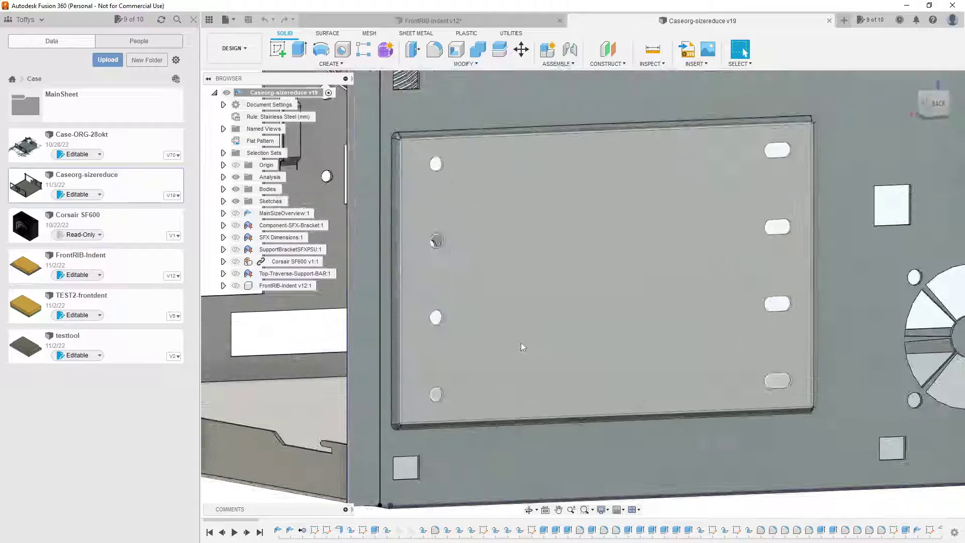
{"action": "scroll", "coordinate": [521, 343], "scroll_direction": "up", "scroll_amount": 1}
{"action": "mouse_move", "coordinate": [506, 381]}
{"action": "middle_mouse_down", "text": "shift"}
{"action": "mouse_move", "coordinate": [602, 377]}
{"action": "mouse_move", "coordinate": [510, 372]}
{"action": "mouse_move", "coordinate": [517, 394]}
{"action": "mouse_move", "coordinate": [508, 385]}
{"action": "middle_mouse_up", "text": "shift"}
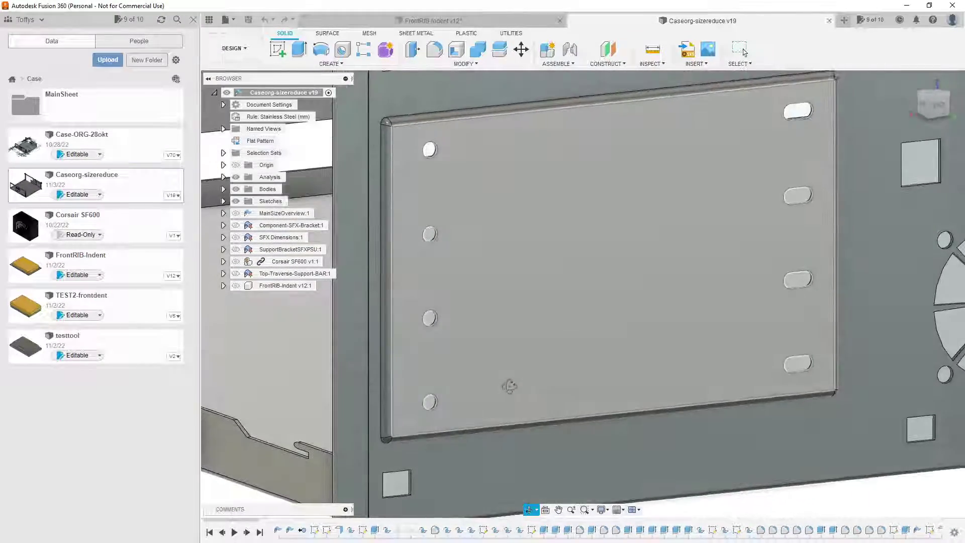
{"action": "scroll", "coordinate": [573, 382], "scroll_direction": "up", "scroll_amount": 2}
{"action": "scroll", "coordinate": [572, 383], "scroll_direction": "down", "scroll_amount": 3}
{"action": "scroll", "coordinate": [574, 385], "scroll_direction": "down", "scroll_amount": 5}
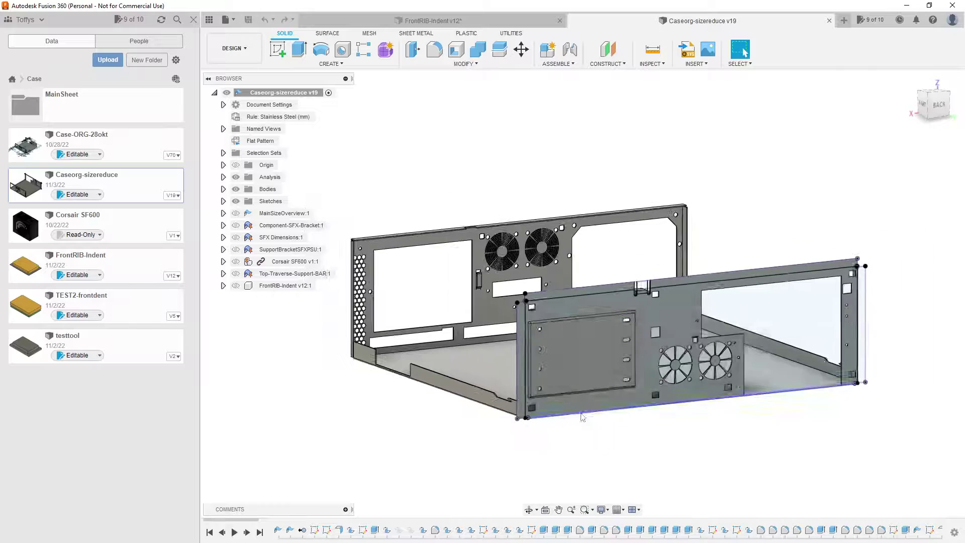
{"action": "scroll", "coordinate": [595, 399], "scroll_direction": "up", "scroll_amount": 3}
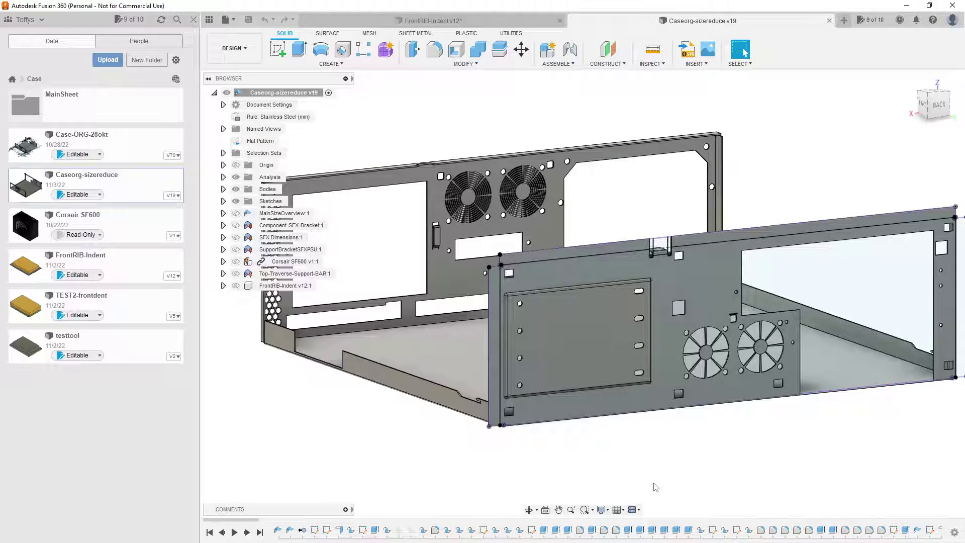
{"action": "middle_click_drag", "start_coordinate": [598, 422], "coordinate": [527, 421], "text": "shift"}
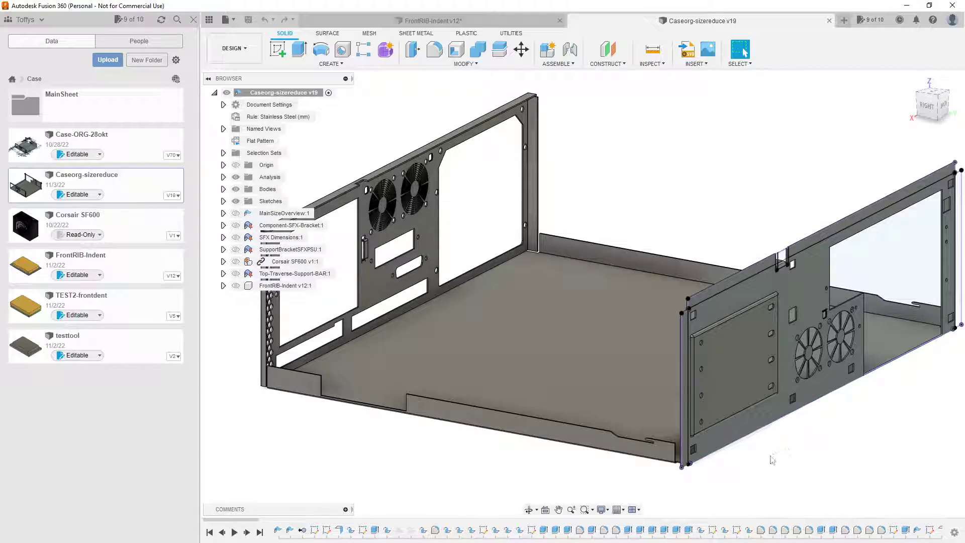
{"action": "middle_click_drag", "start_coordinate": [775, 418], "coordinate": [606, 362]}
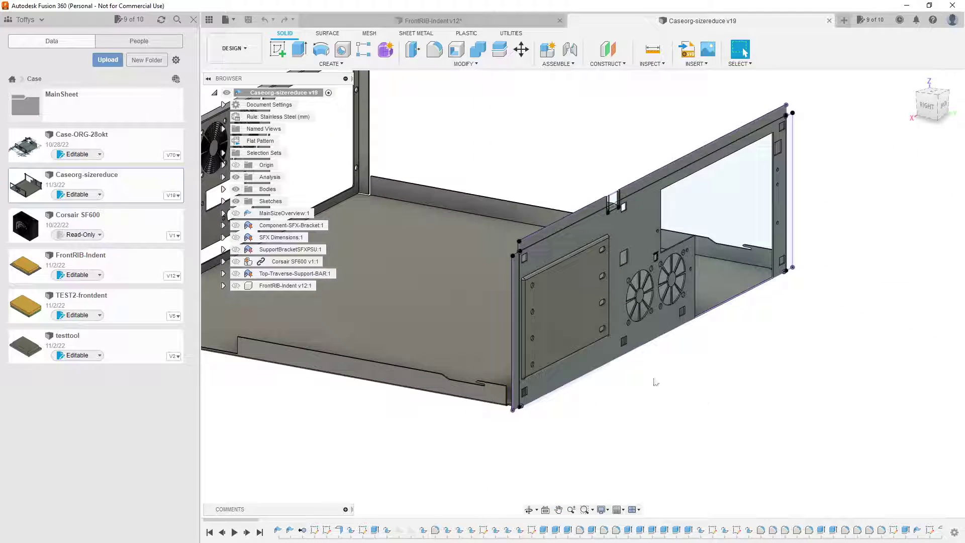